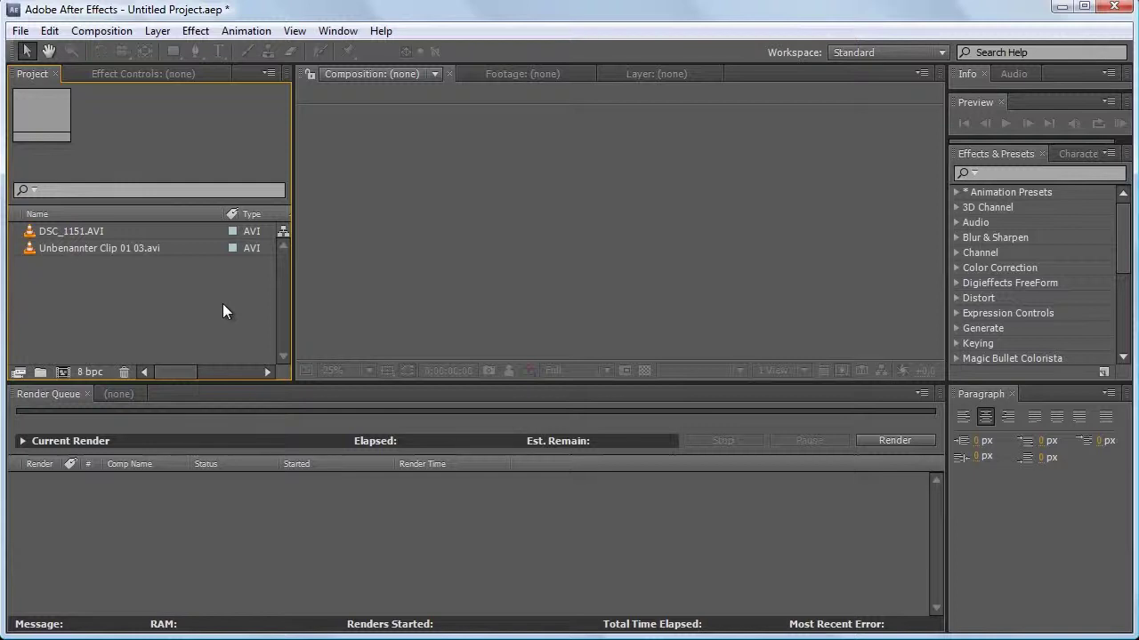
# Create a composition from the Unbenannter Clip 01 03.avi footage in the Project panel
pyautogui.click(110, 311)
pyautogui.click(109, 311)
pyautogui.click(141, 309)
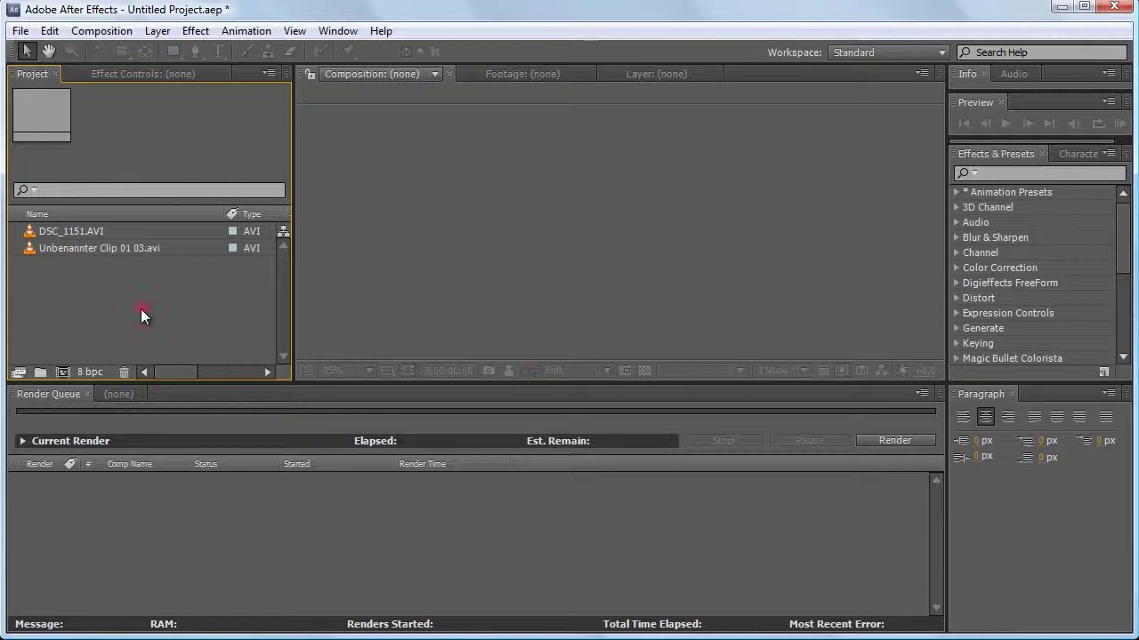
pyautogui.click(66, 249)
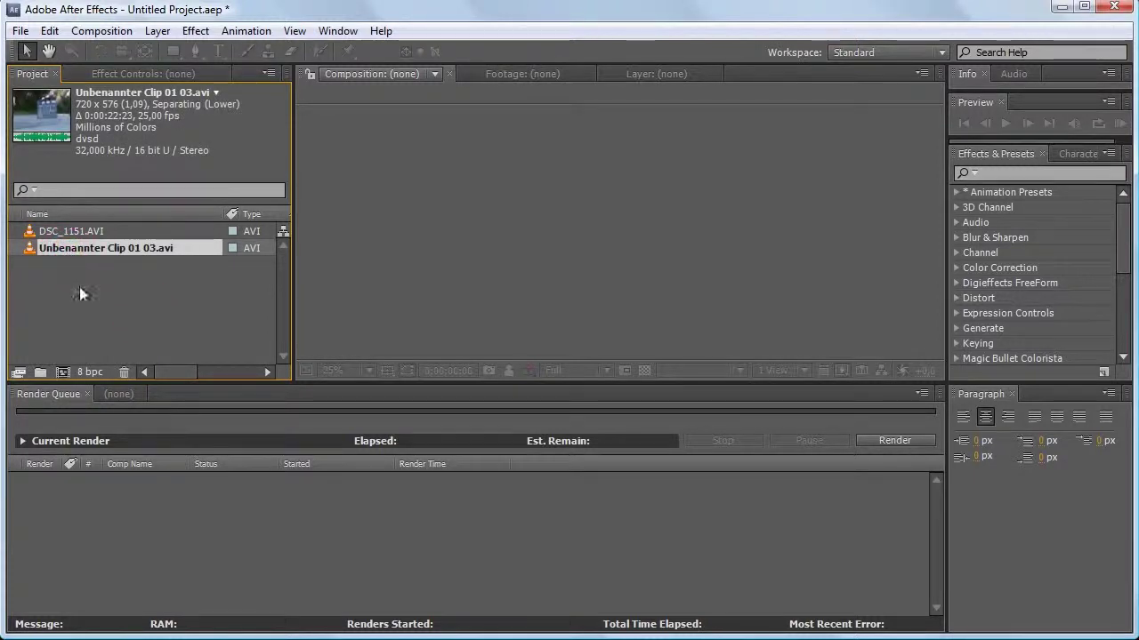
pyautogui.click(79, 286)
pyautogui.click(53, 248)
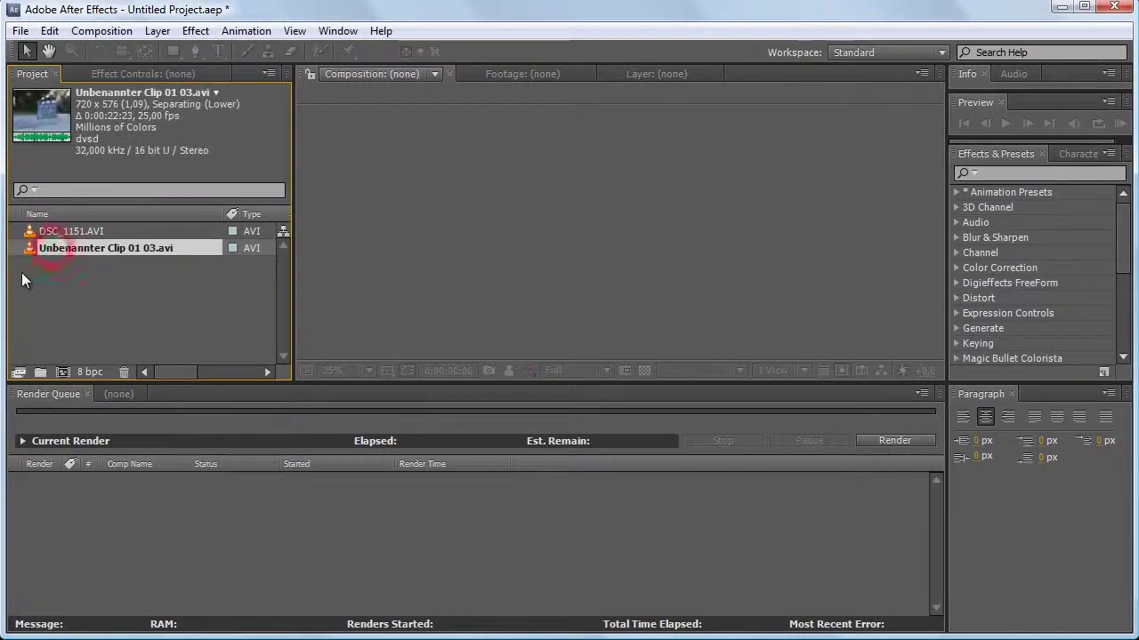
pyautogui.click(83, 105)
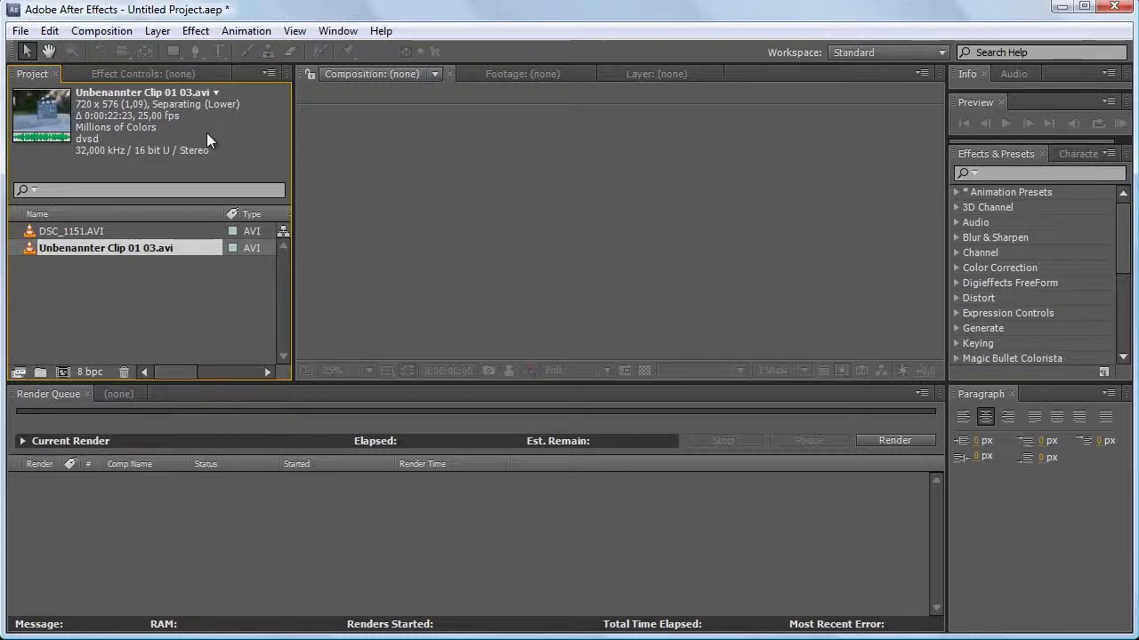
pyautogui.click(101, 247)
pyautogui.moveTo(70, 246); pyautogui.dragTo(59, 374)
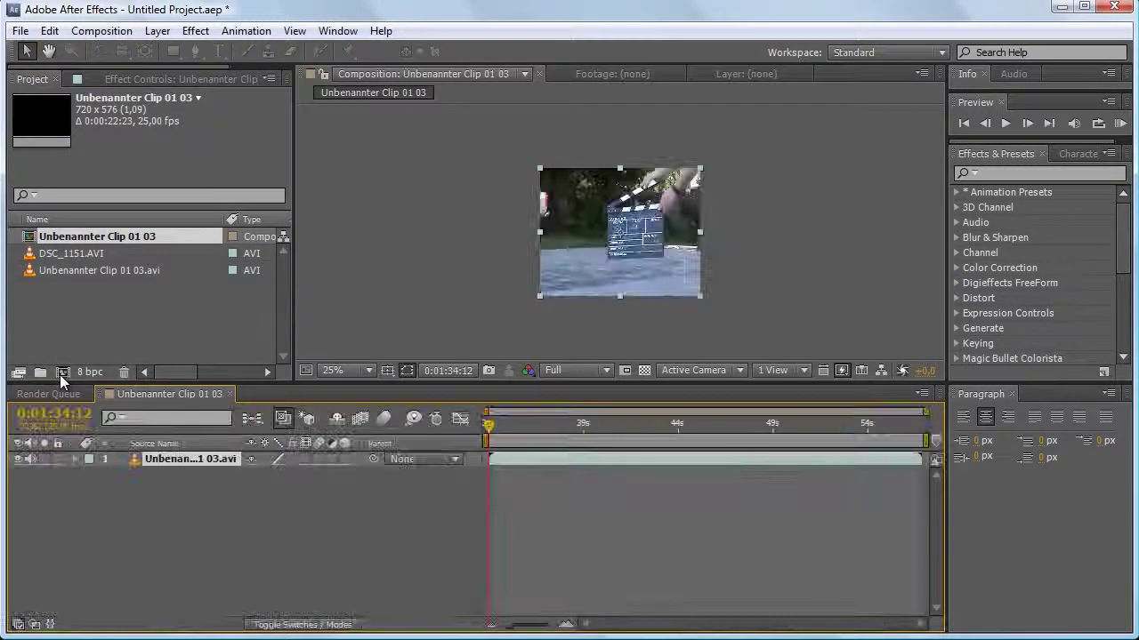
# Enlarge the preview to 50% and scrub the playhead to 0:01:44:24
pyautogui.click(357, 496)
pyautogui.press('.')
pyautogui.click(429, 240)
pyautogui.moveTo(488, 424); pyautogui.dragTo(688, 426)
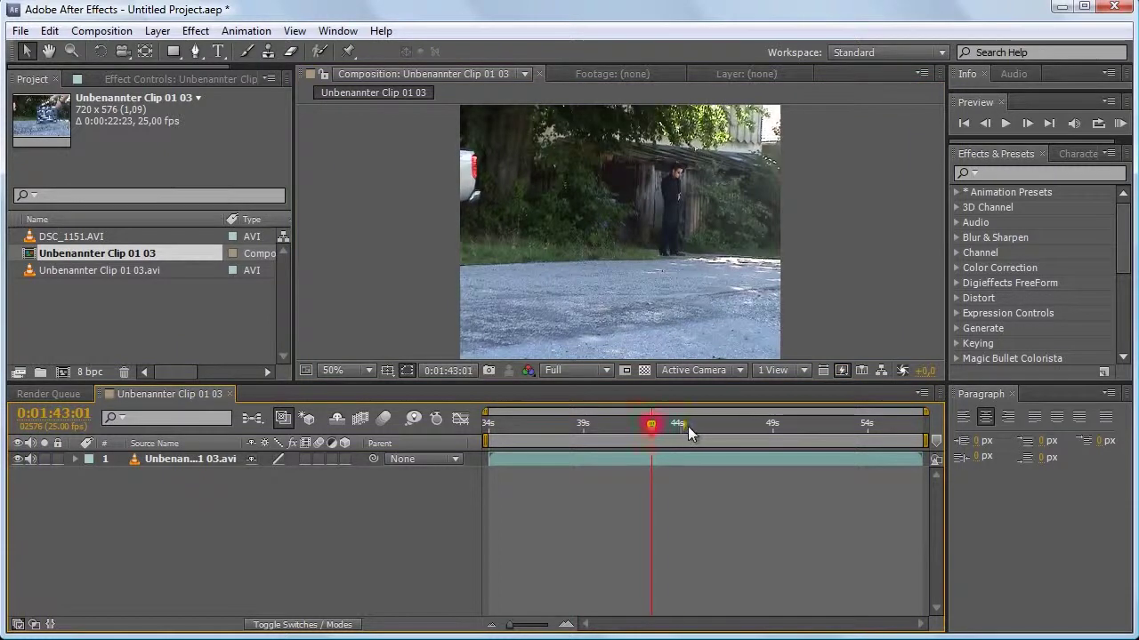
pyautogui.click(624, 483)
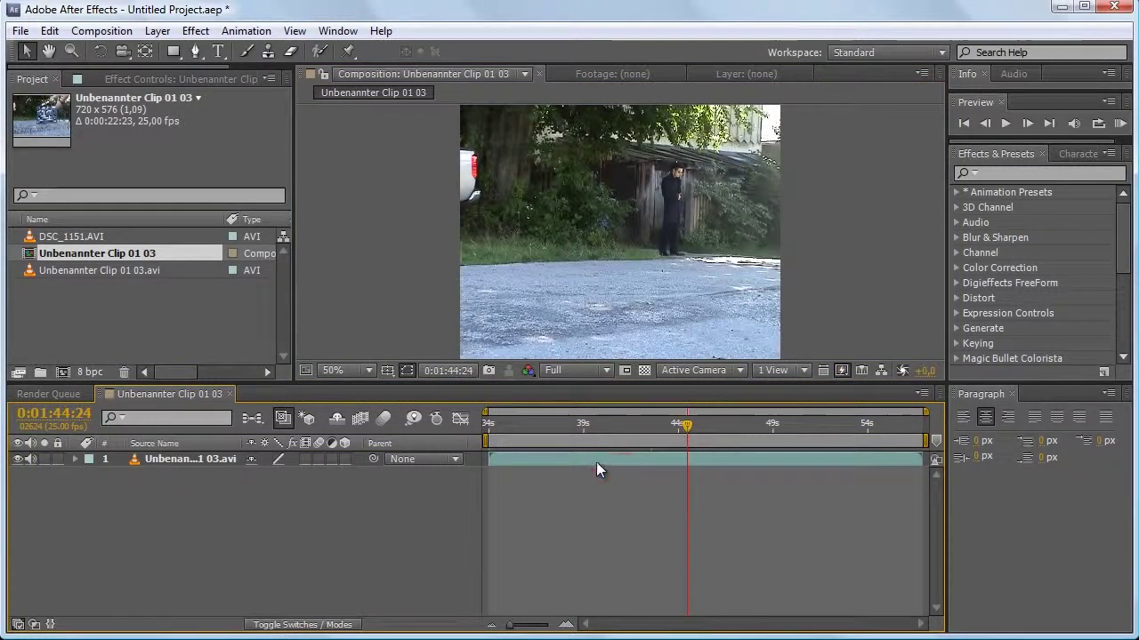
# Toggle the clip layer's name column between layer names and source names
pyautogui.click(596, 462)
pyautogui.click(458, 498)
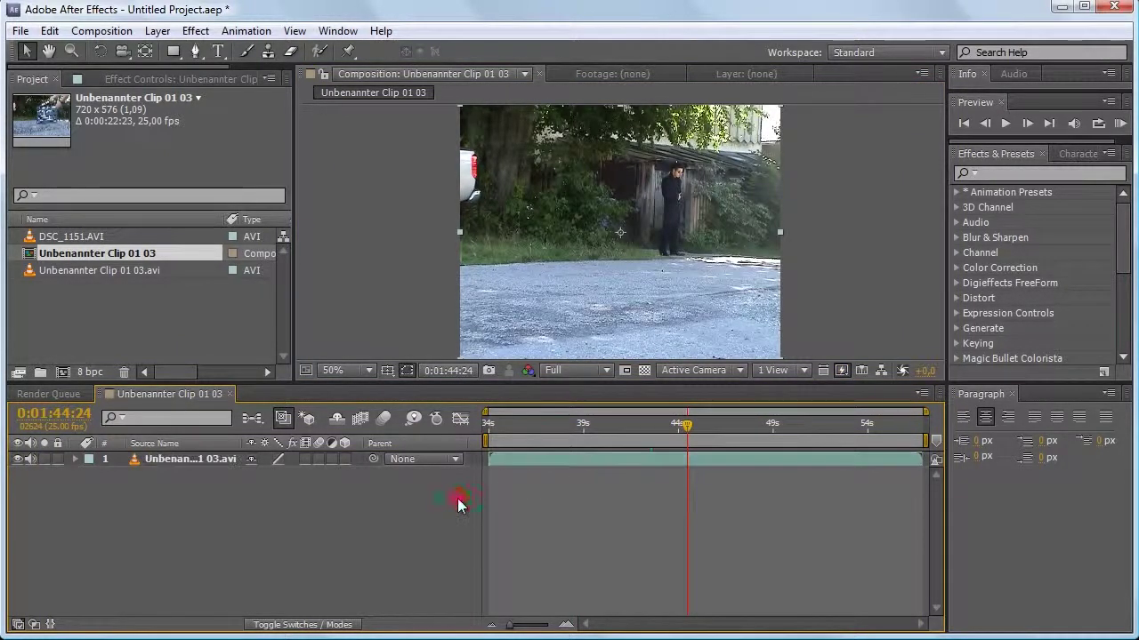
pyautogui.click(153, 445)
pyautogui.click(156, 443)
pyautogui.click(158, 458)
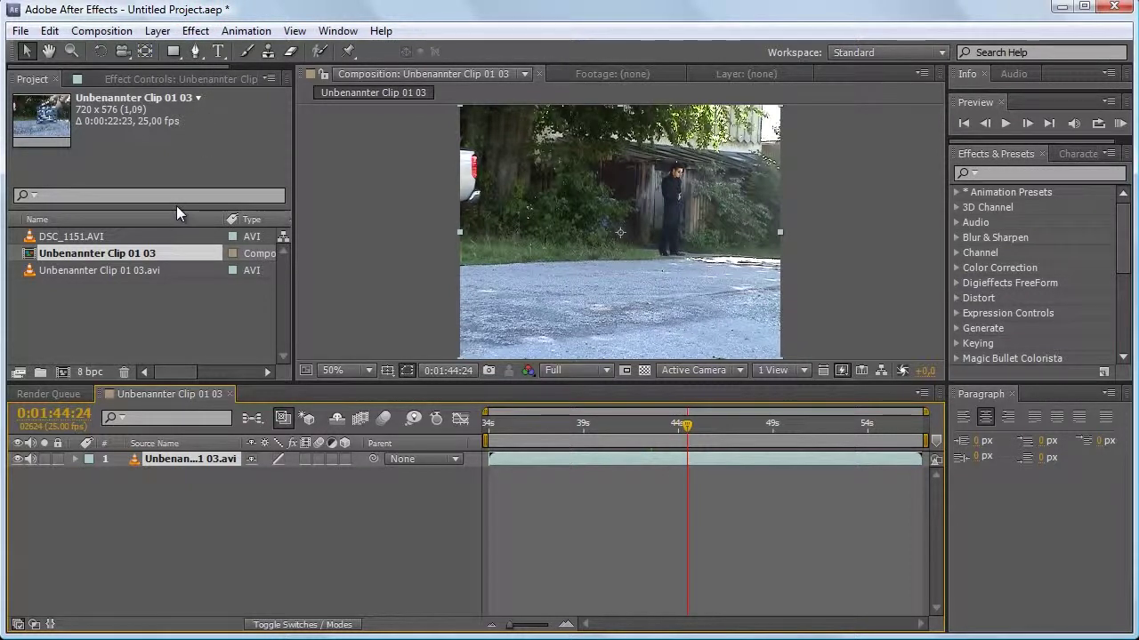
pyautogui.click(183, 143)
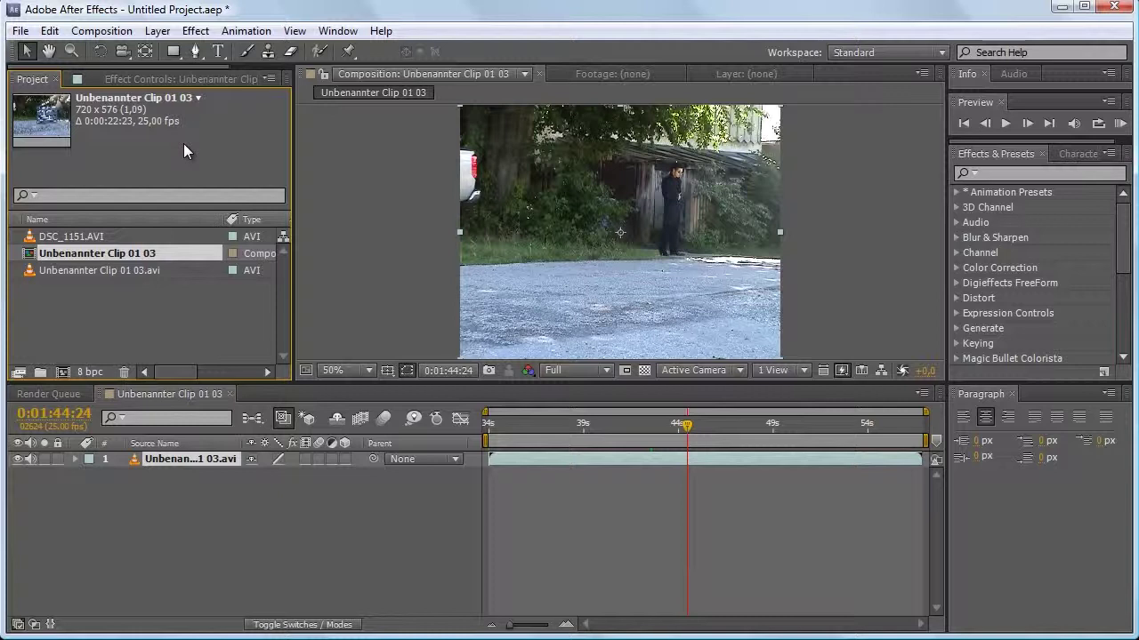
# Add the Unbenannter Clip 01 03 composition to the Render Queue from the Composition menu
pyautogui.click(102, 31)
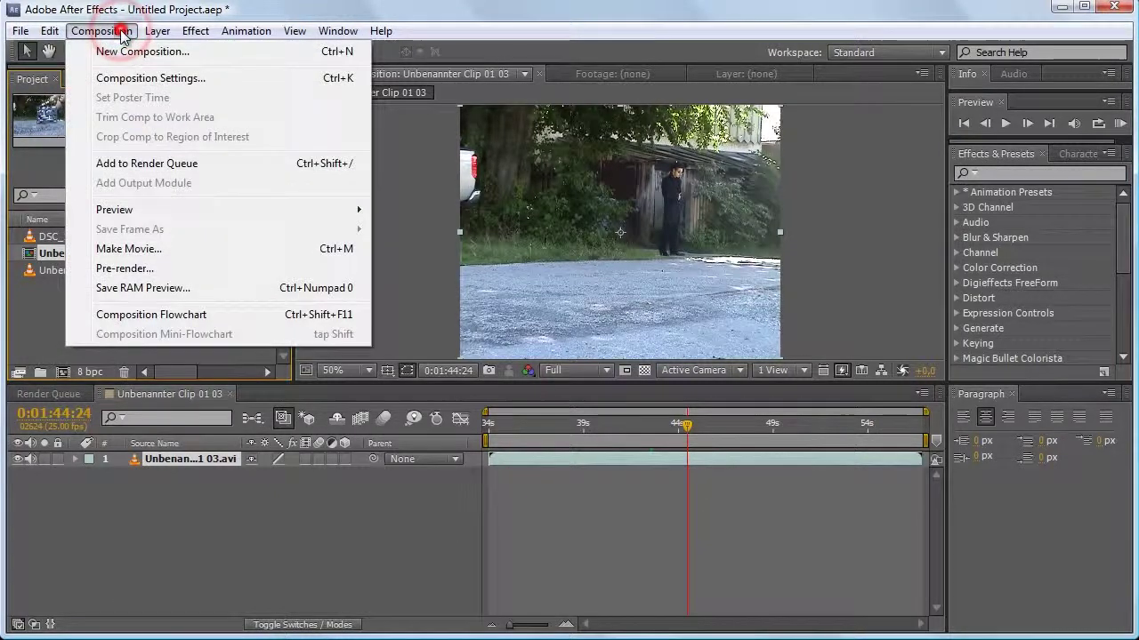
pyautogui.click(149, 19)
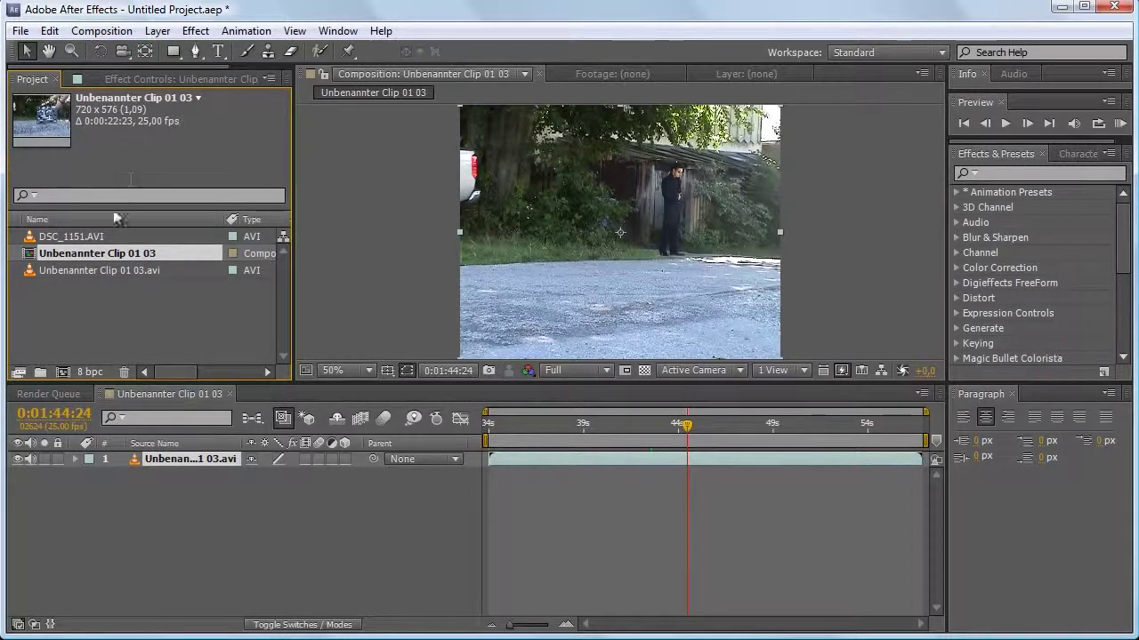
pyautogui.click(115, 34)
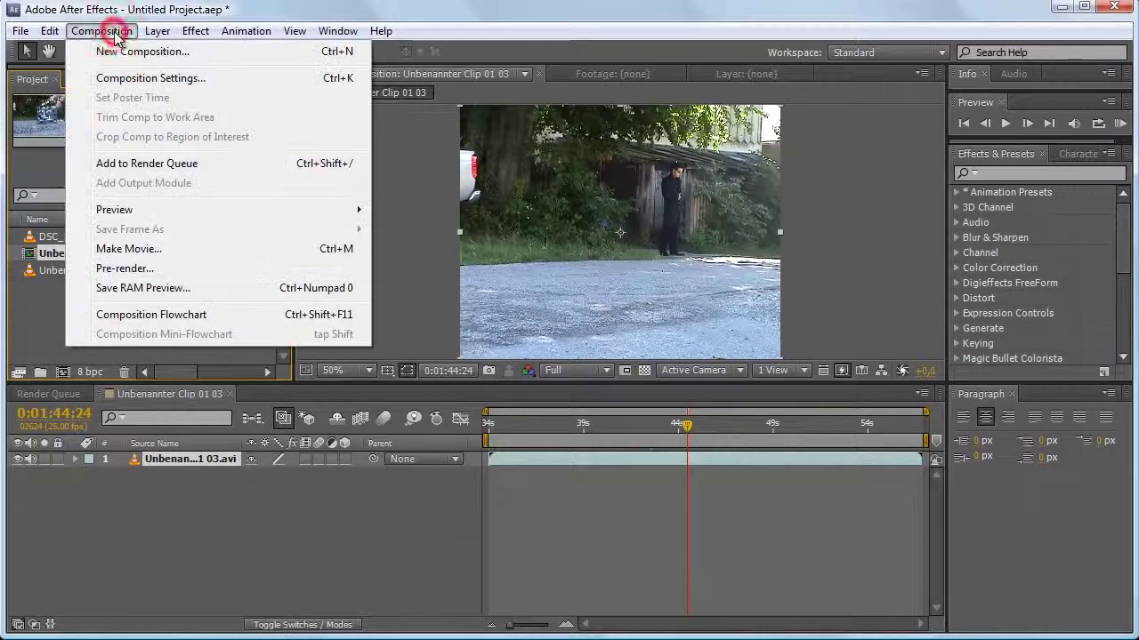
pyautogui.click(102, 32)
pyautogui.click(100, 33)
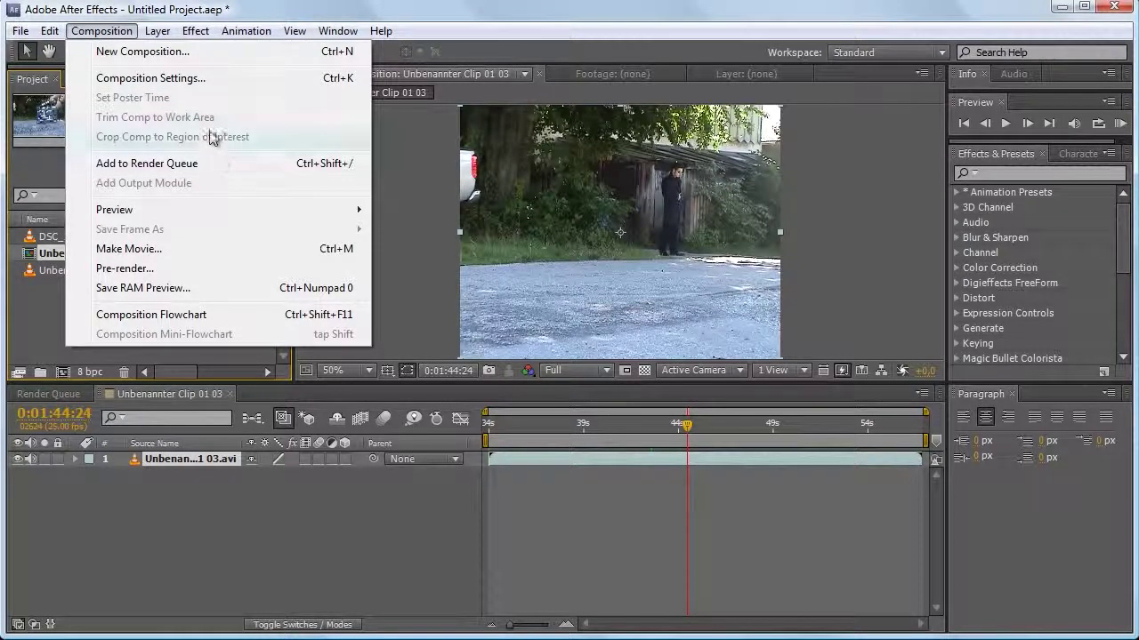
pyautogui.click(107, 30)
pyautogui.click(108, 30)
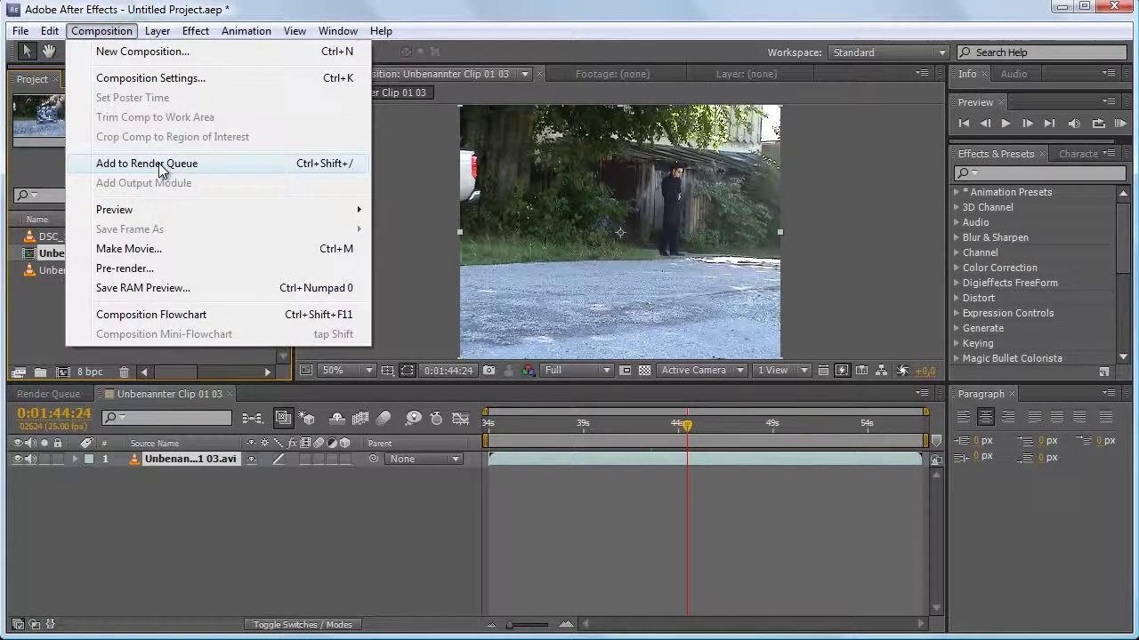
pyautogui.click(176, 166)
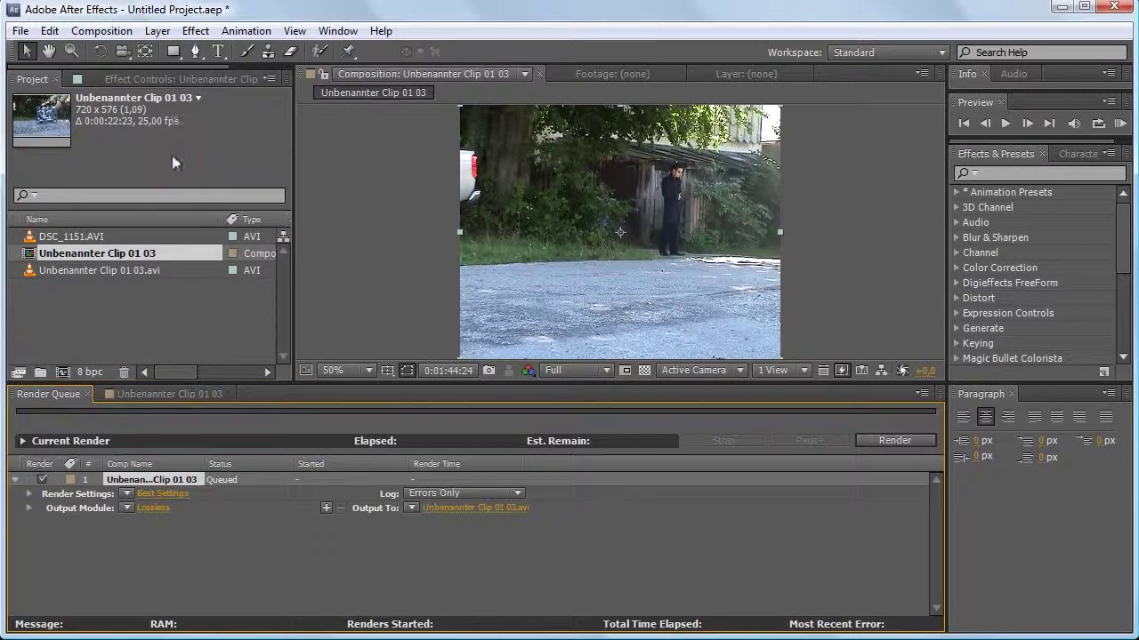
# Confirm custom Best Settings: Best quality, Full resolution, Work Area Only, 25 fps
pyautogui.click(245, 539)
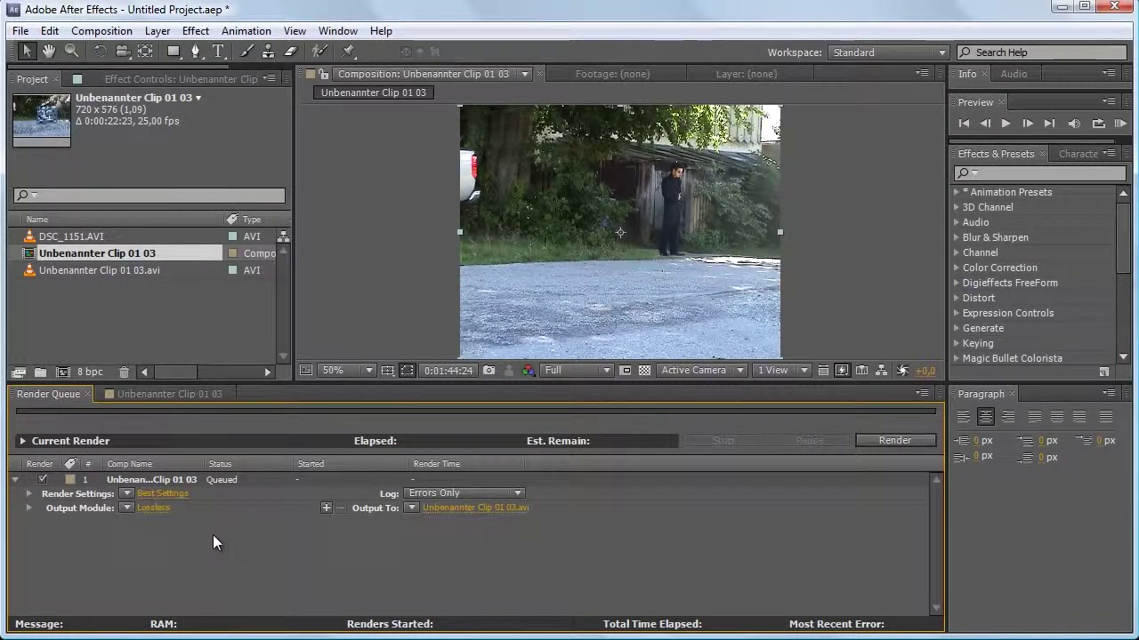
pyautogui.click(150, 494)
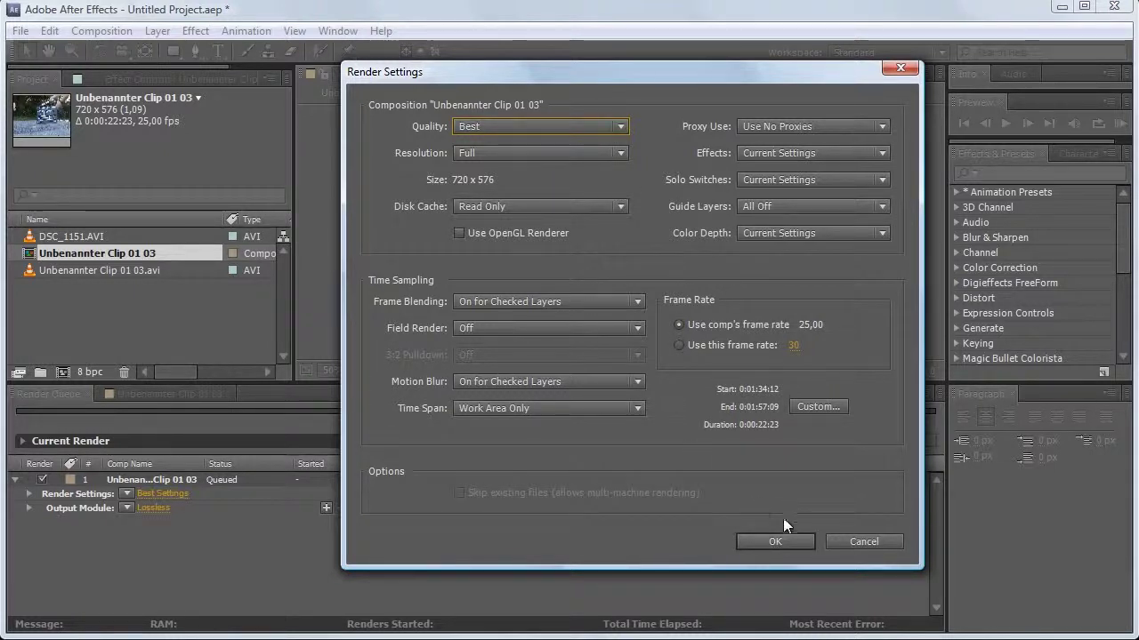
pyautogui.click(789, 543)
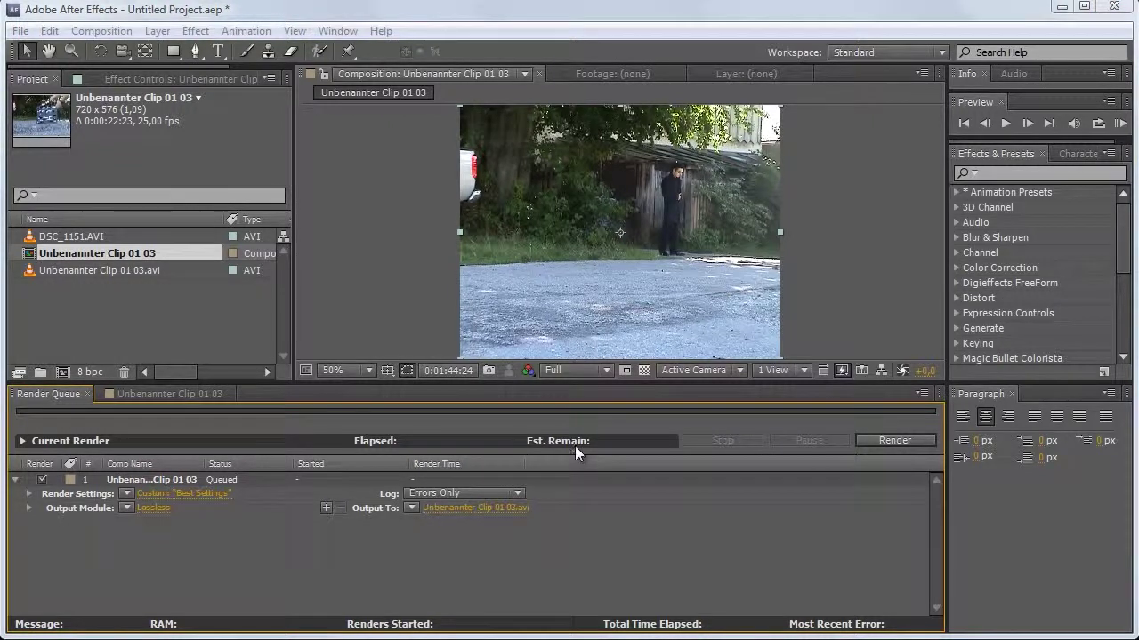
# In the Lossless output module, enable audio output and review the Format list, still AVI
pyautogui.moveTo(737, 17); pyautogui.dragTo(695, 16)
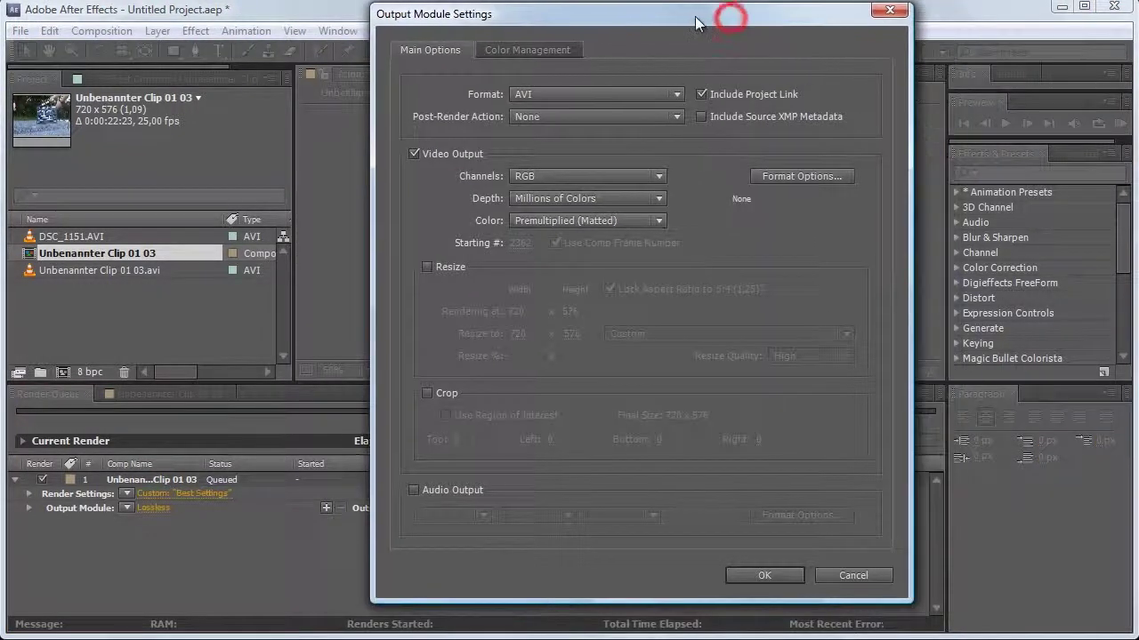
pyautogui.click(454, 490)
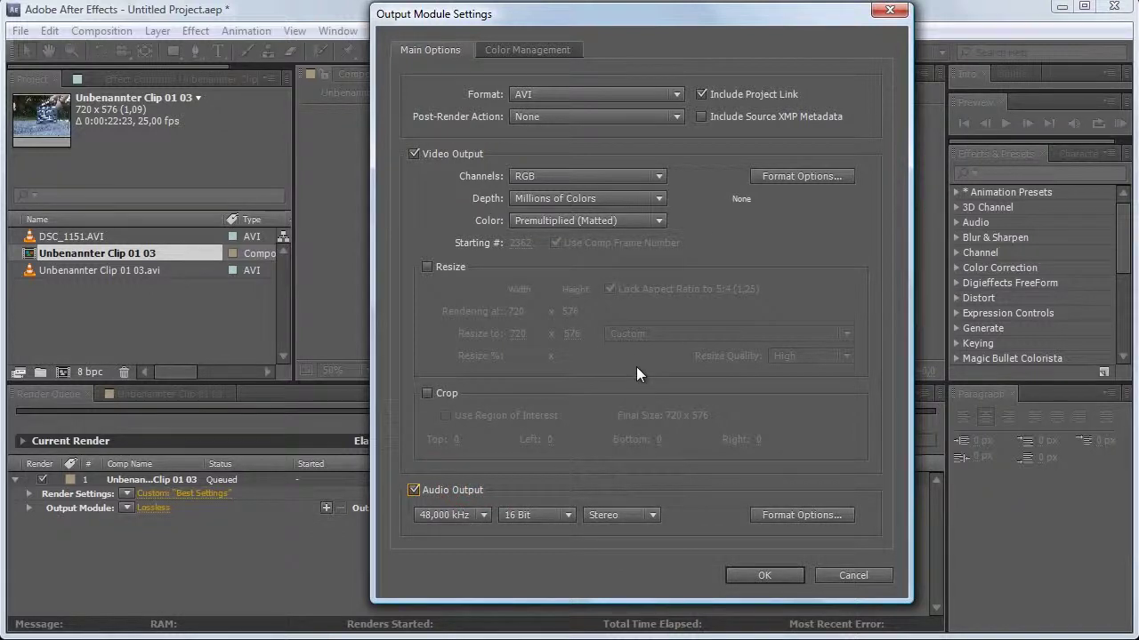
pyautogui.click(527, 50)
pyautogui.click(430, 51)
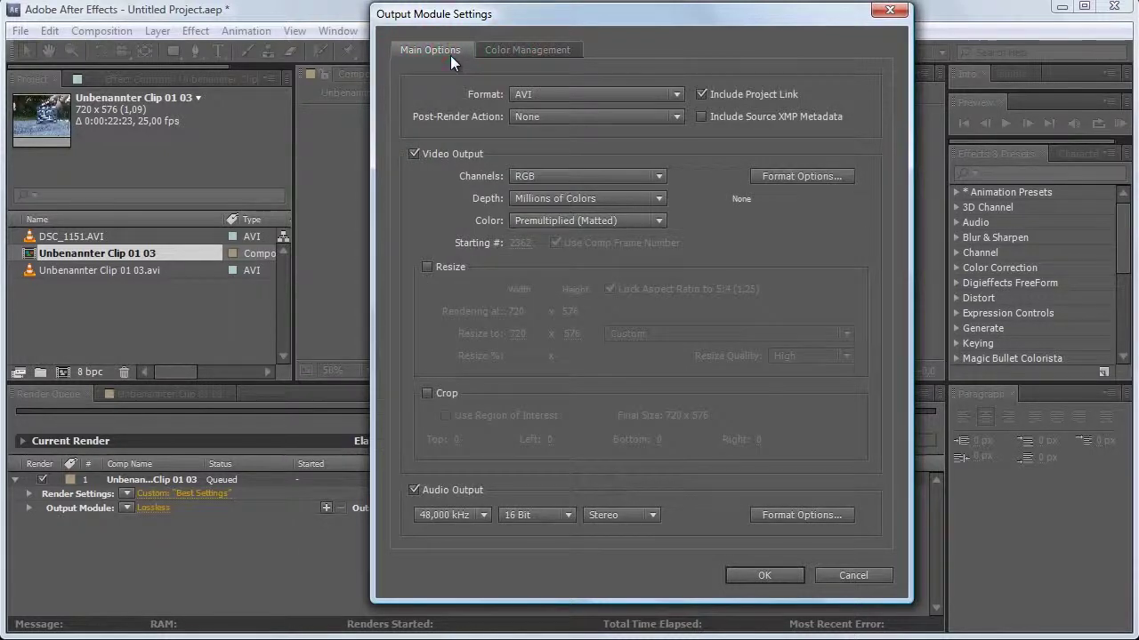
pyautogui.click(531, 94)
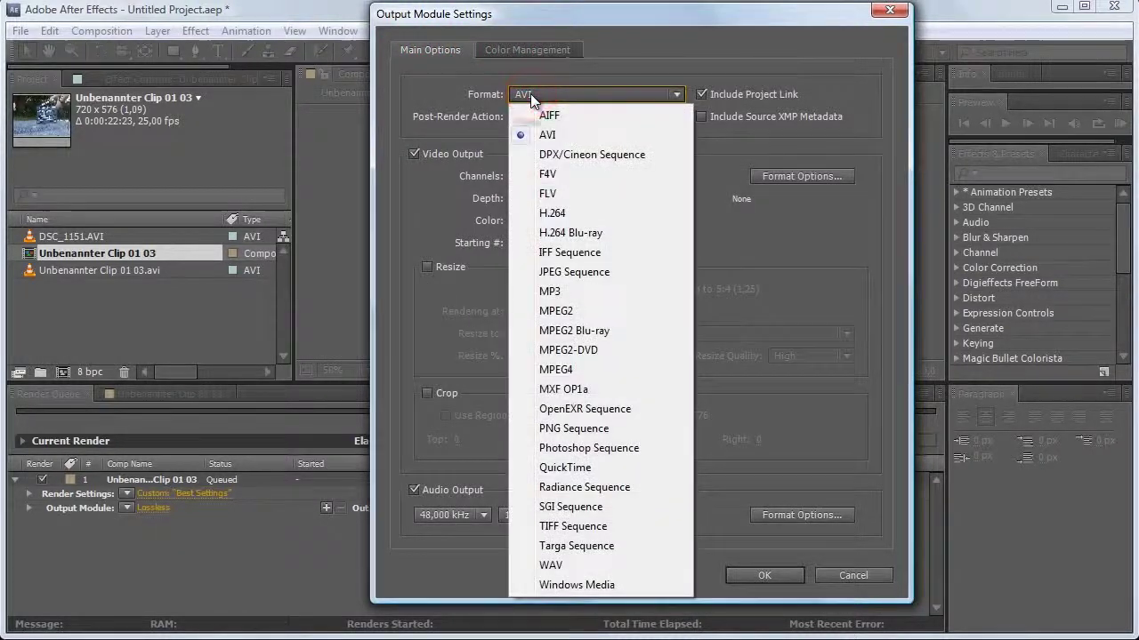
pyautogui.click(566, 136)
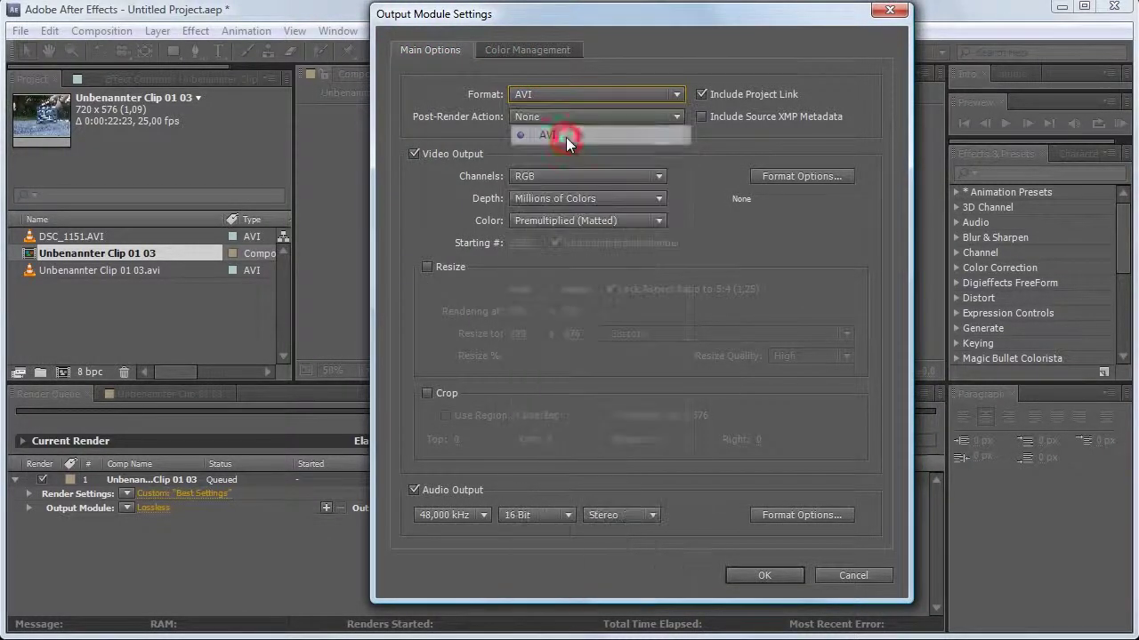
pyautogui.click(733, 197)
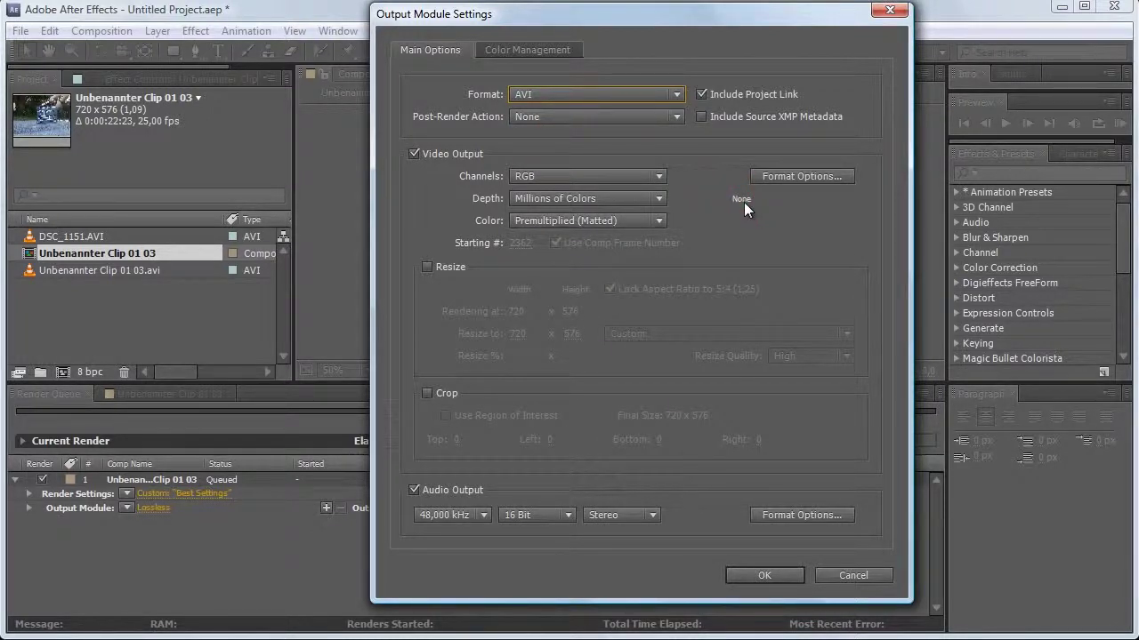
pyautogui.click(633, 94)
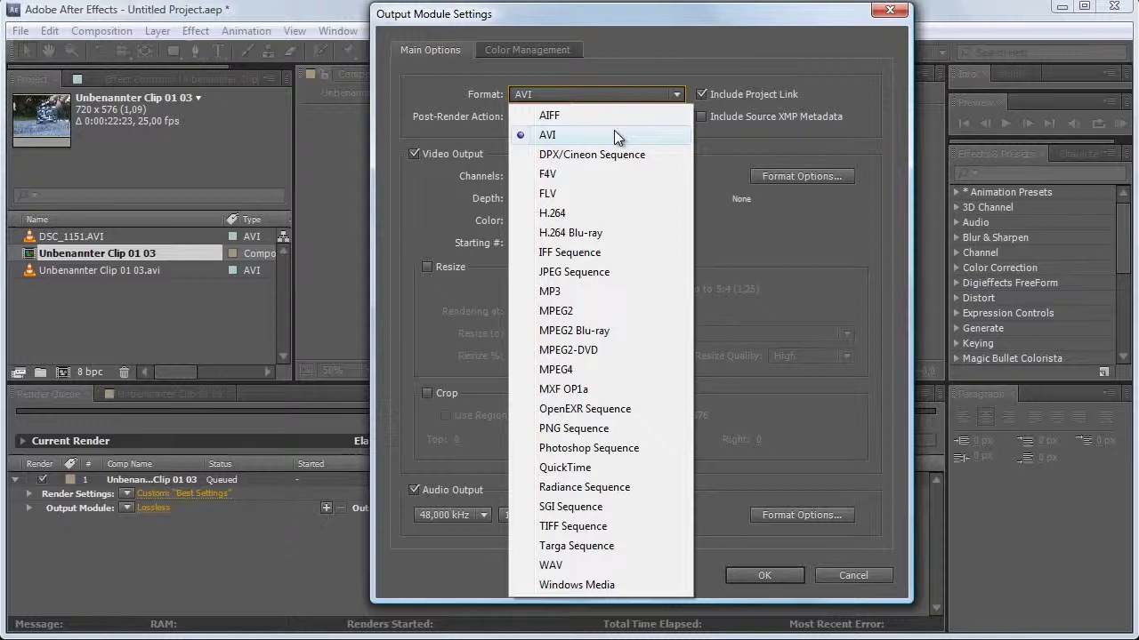
# Try Windows Media as the output format, then revert to AVI
pyautogui.click(598, 587)
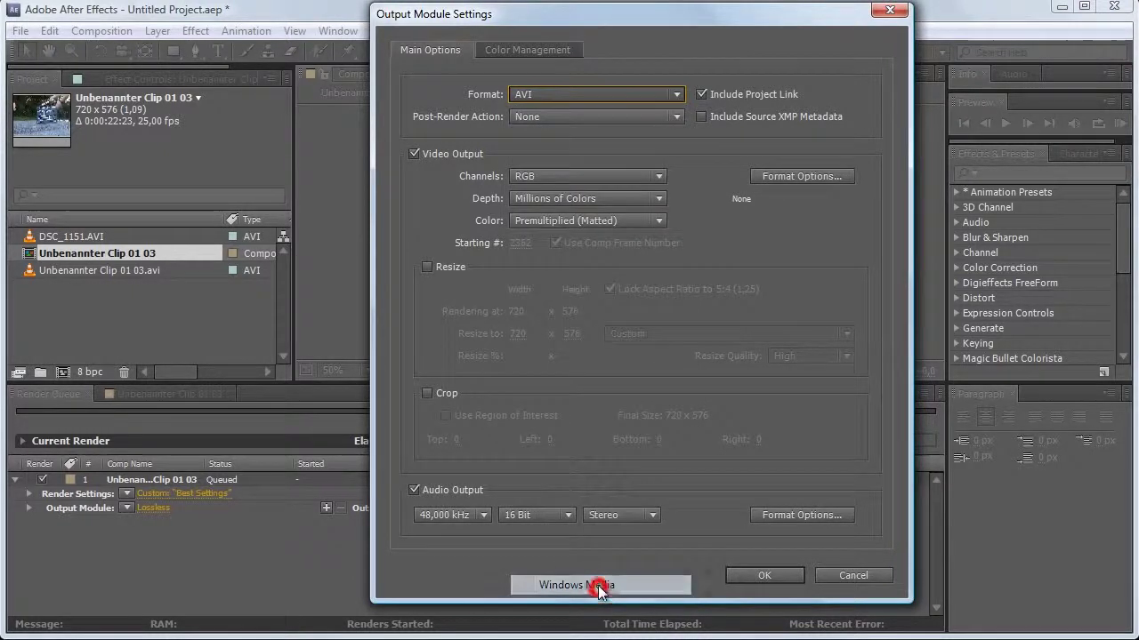
pyautogui.click(572, 93)
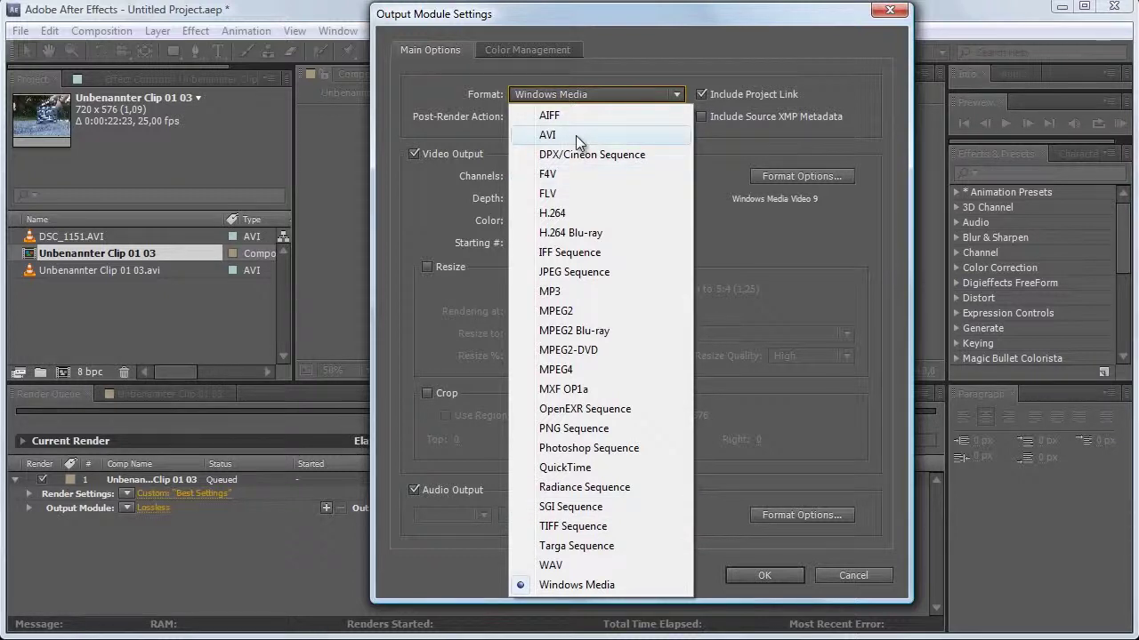
pyautogui.click(669, 141)
pyautogui.click(644, 93)
pyautogui.click(716, 147)
pyautogui.click(654, 94)
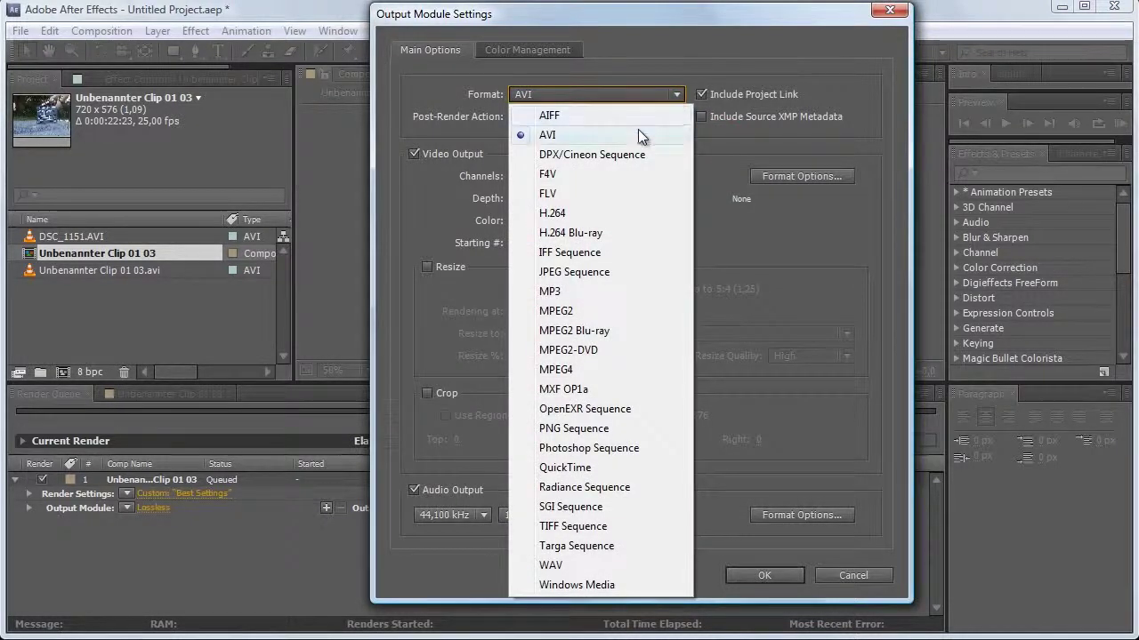
pyautogui.click(638, 133)
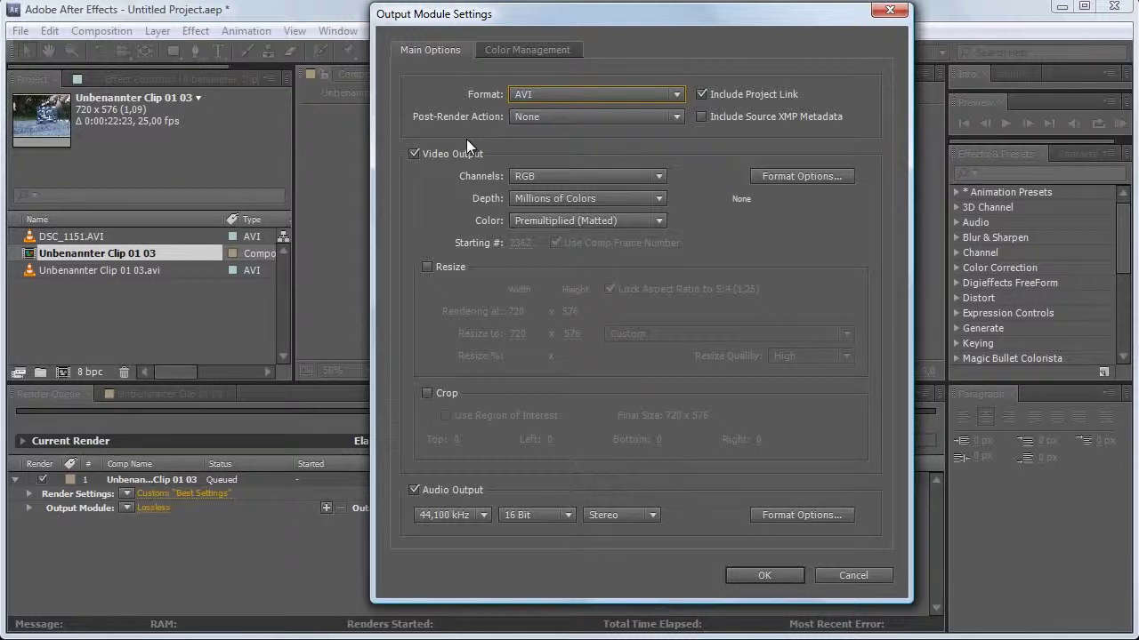
pyautogui.click(539, 84)
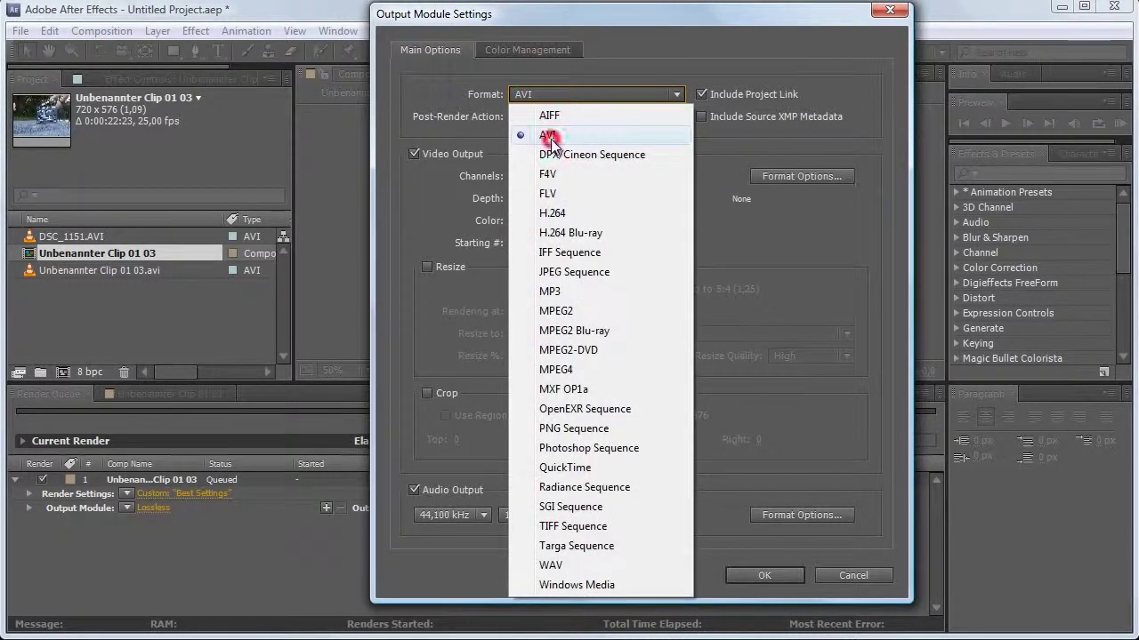
pyautogui.click(559, 139)
pyautogui.click(546, 96)
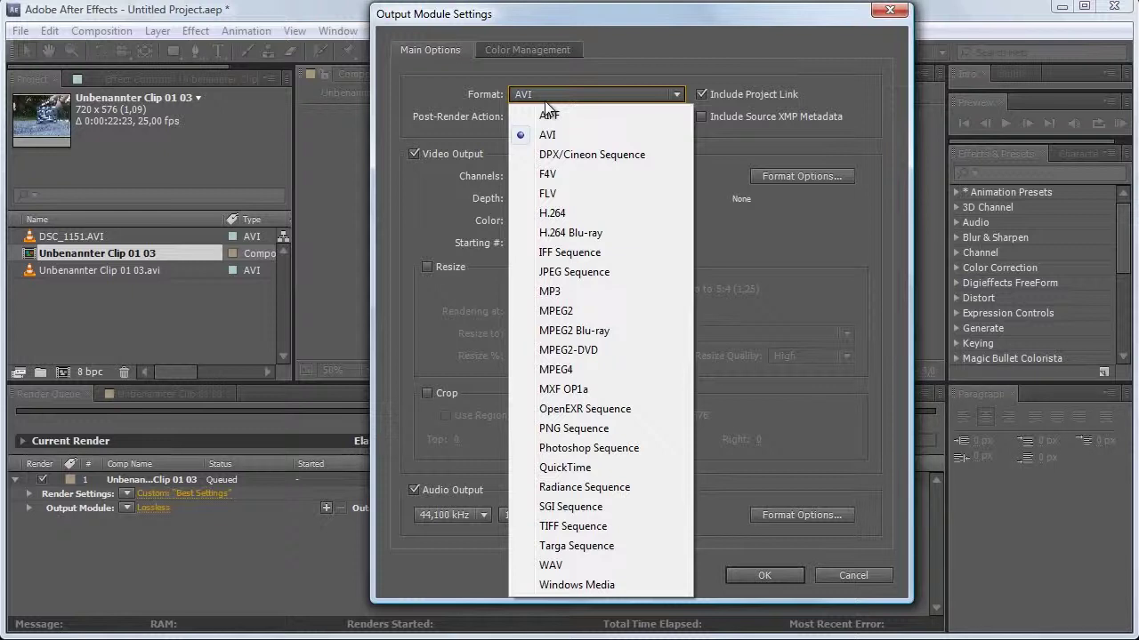
pyautogui.click(585, 134)
pyautogui.click(572, 94)
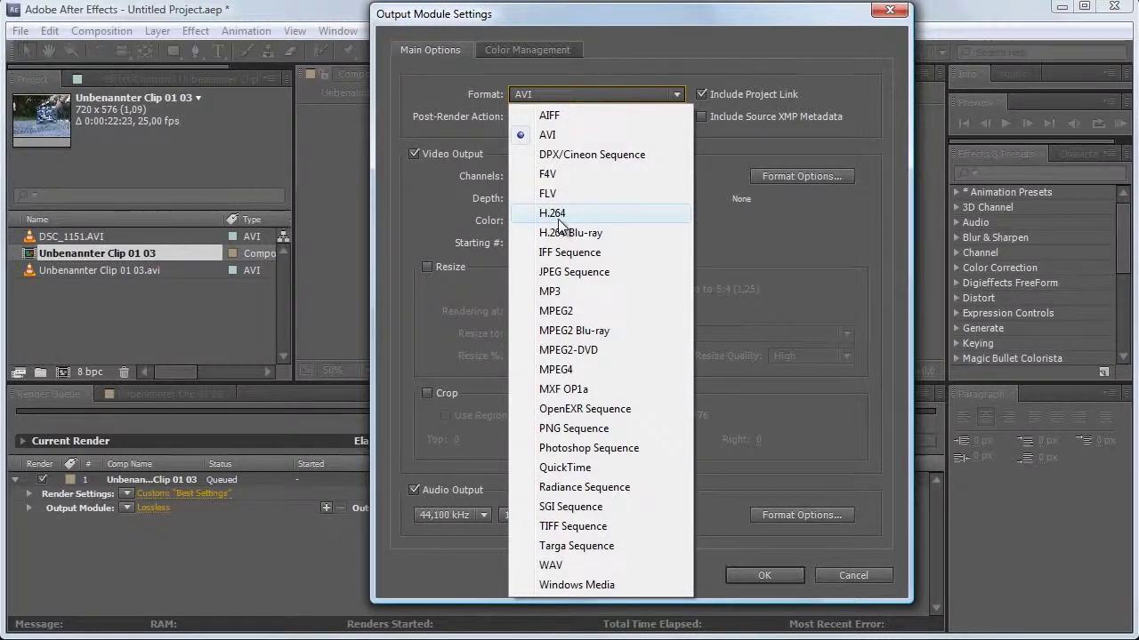
# Try QuickTime, then settle on H.264 as the output format
pyautogui.click(606, 468)
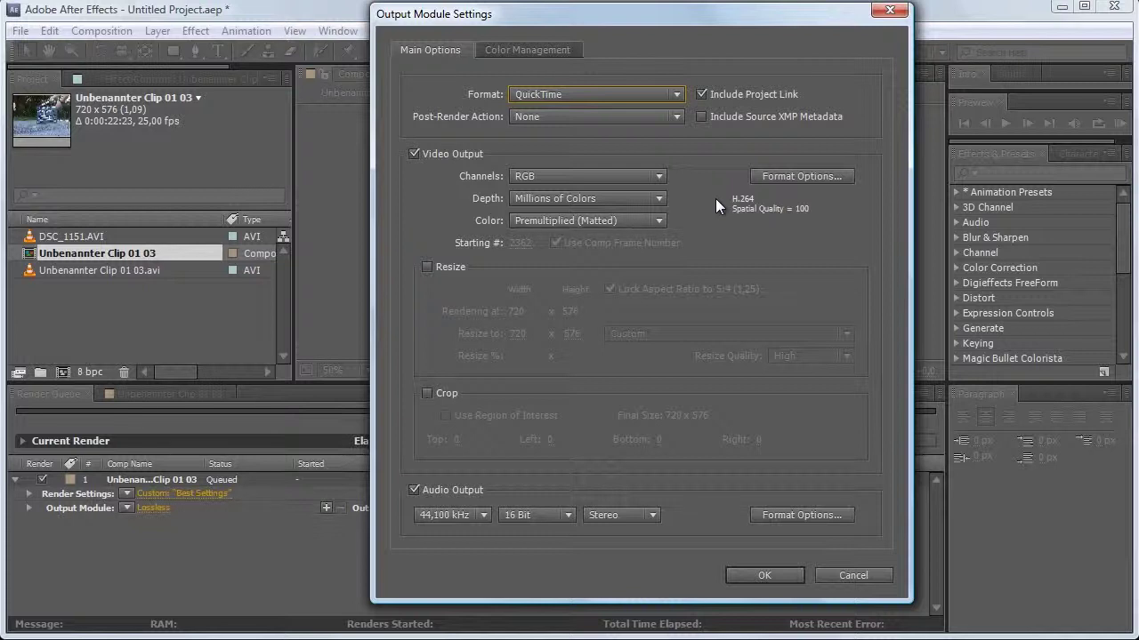
pyautogui.click(645, 95)
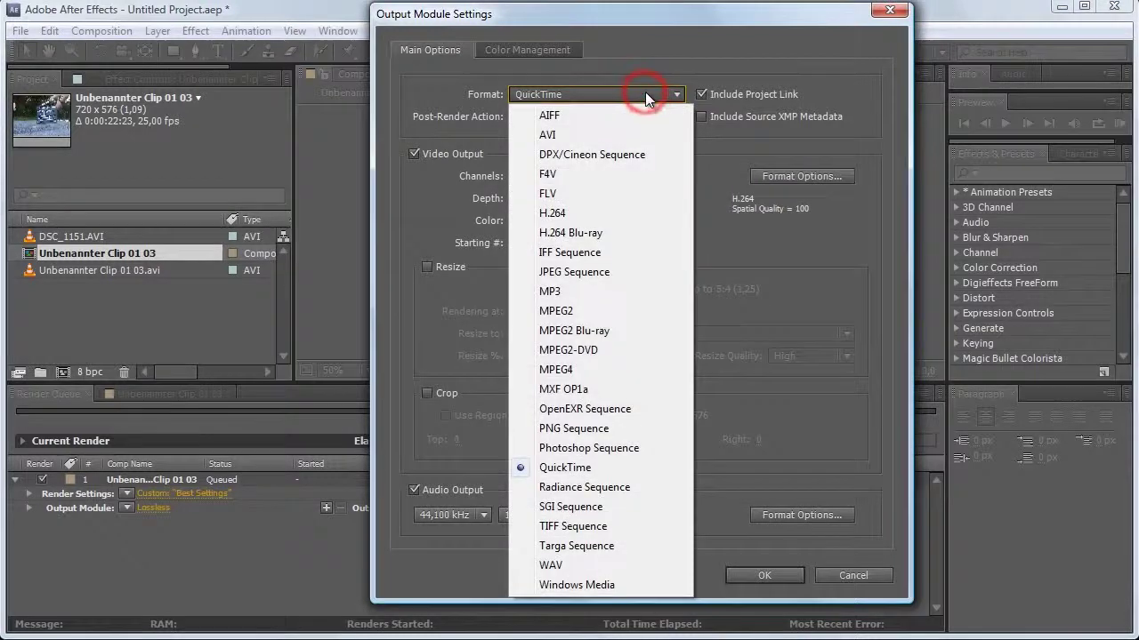
pyautogui.click(622, 217)
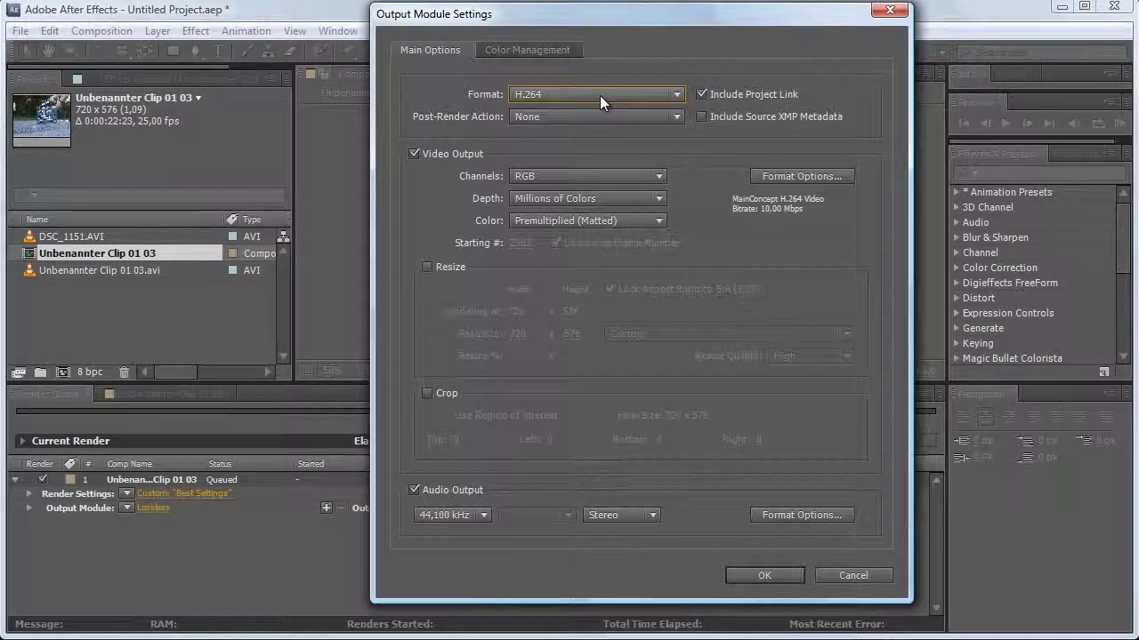
pyautogui.click(600, 95)
pyautogui.click(611, 463)
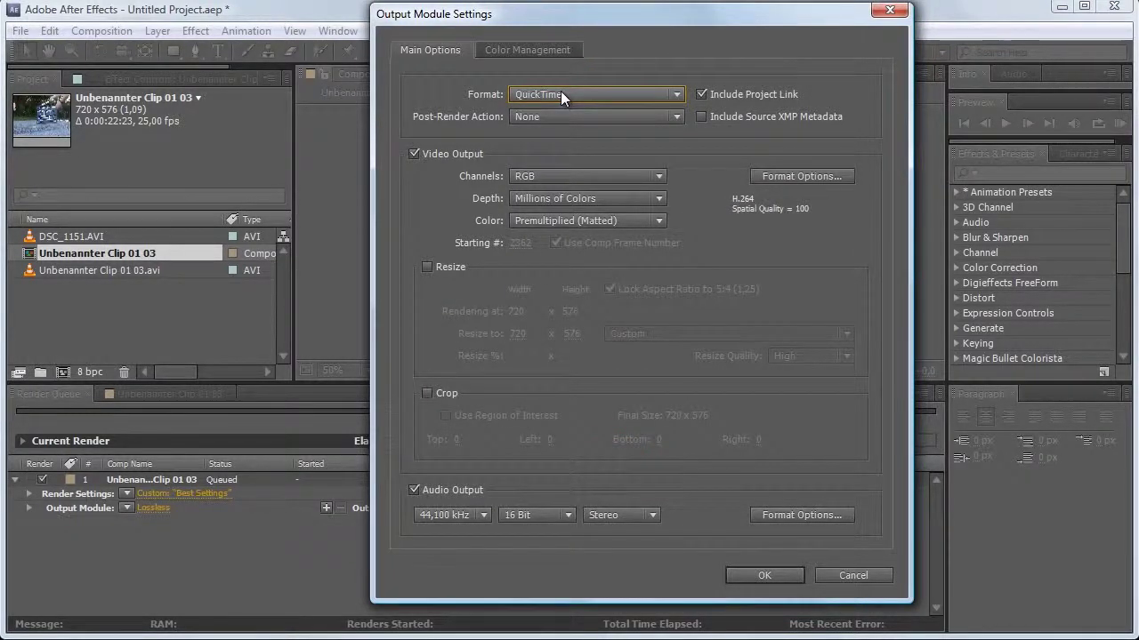
pyautogui.click(561, 94)
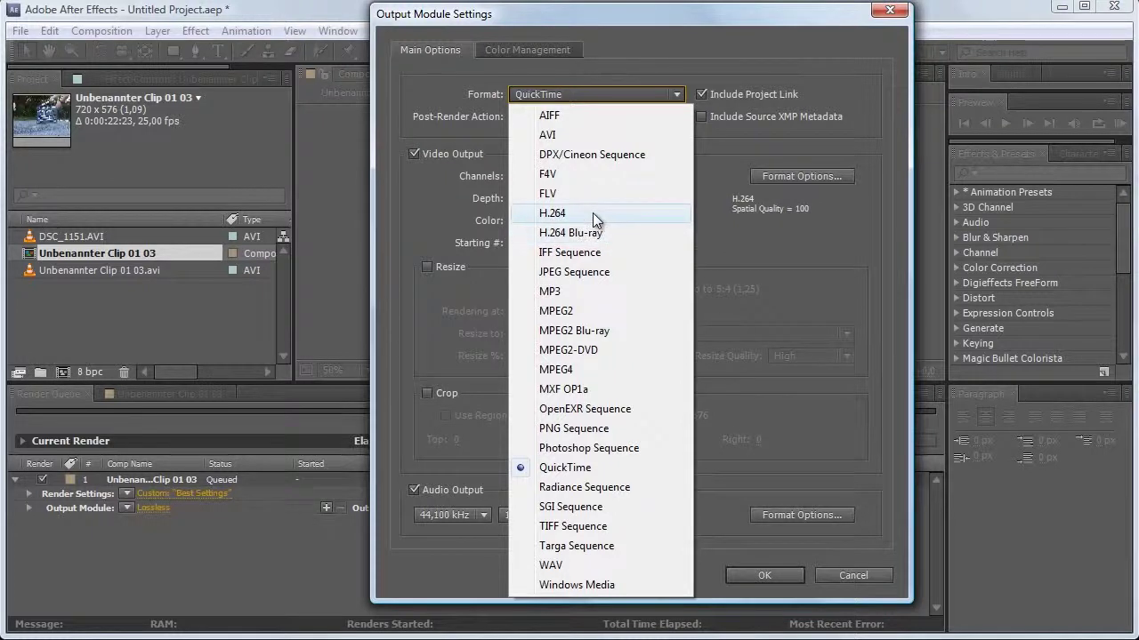
pyautogui.click(593, 215)
pyautogui.click(592, 213)
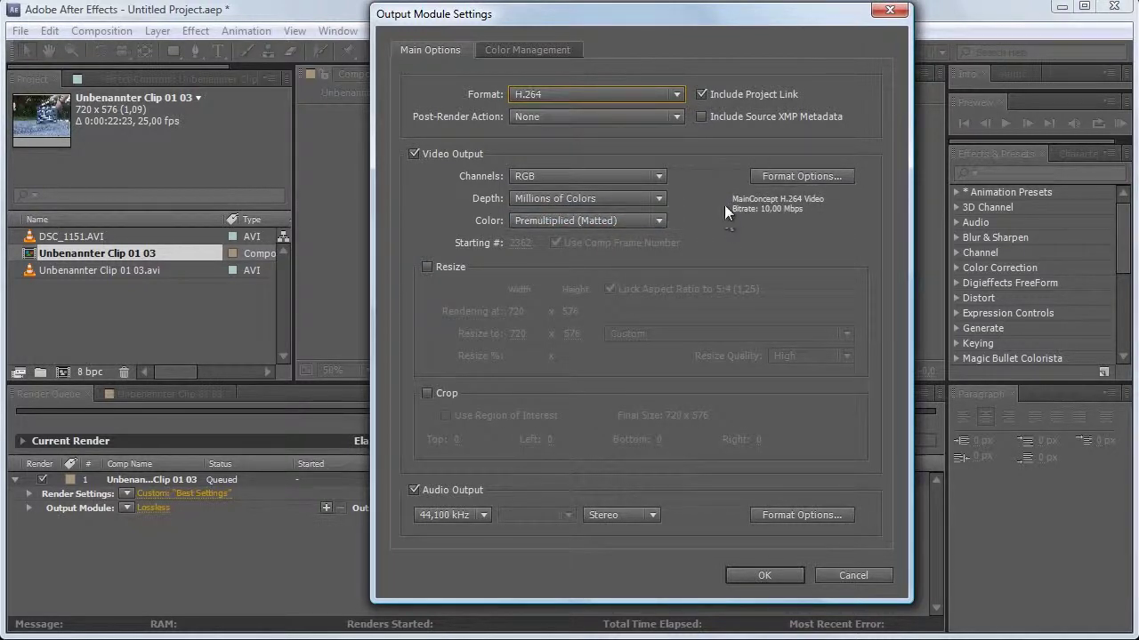
# Enter 6 Mbps for the H.264 target and maximum bitrates with VBR 1 Pass encoding
pyautogui.click(785, 176)
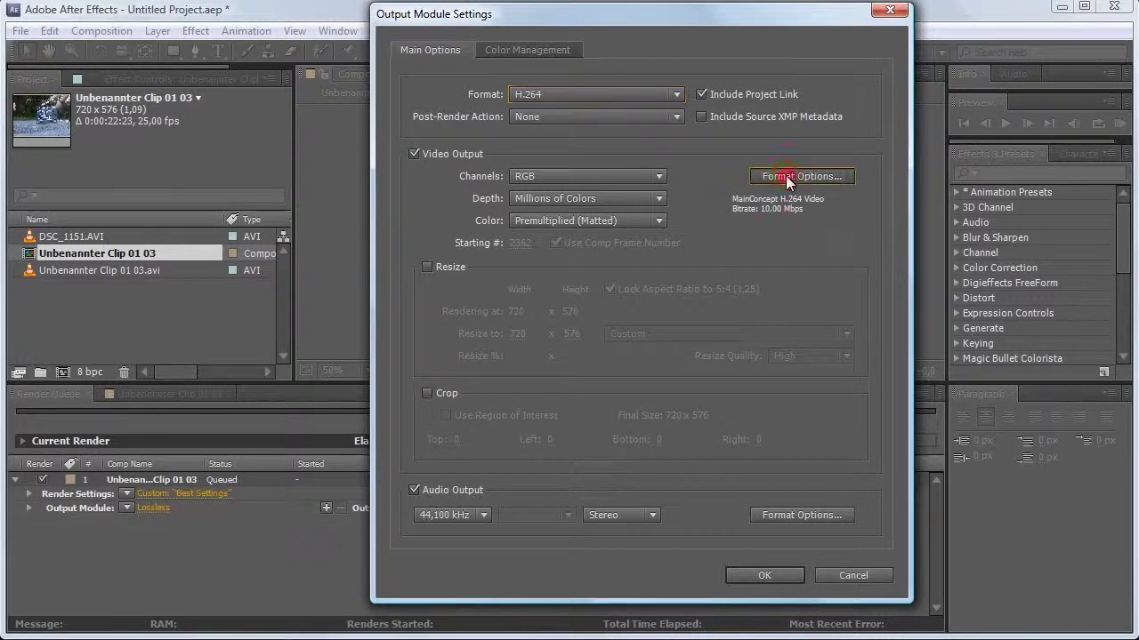
pyautogui.moveTo(737, 19); pyautogui.dragTo(704, 19)
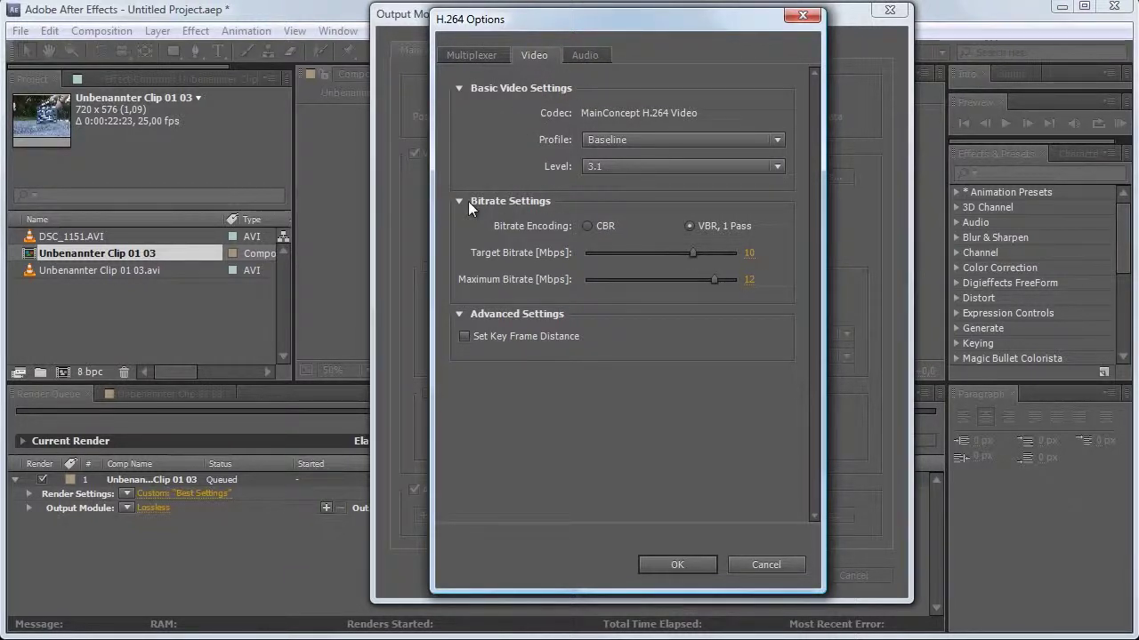
pyautogui.click(714, 227)
pyautogui.click(747, 255)
pyautogui.write('6')
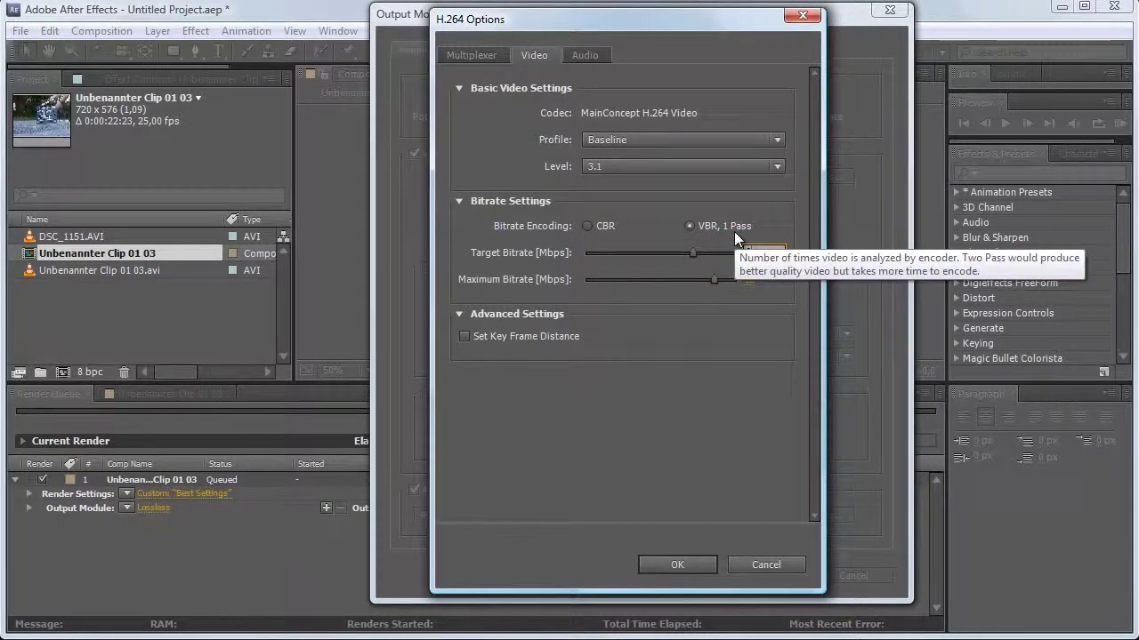
pyautogui.click(794, 230)
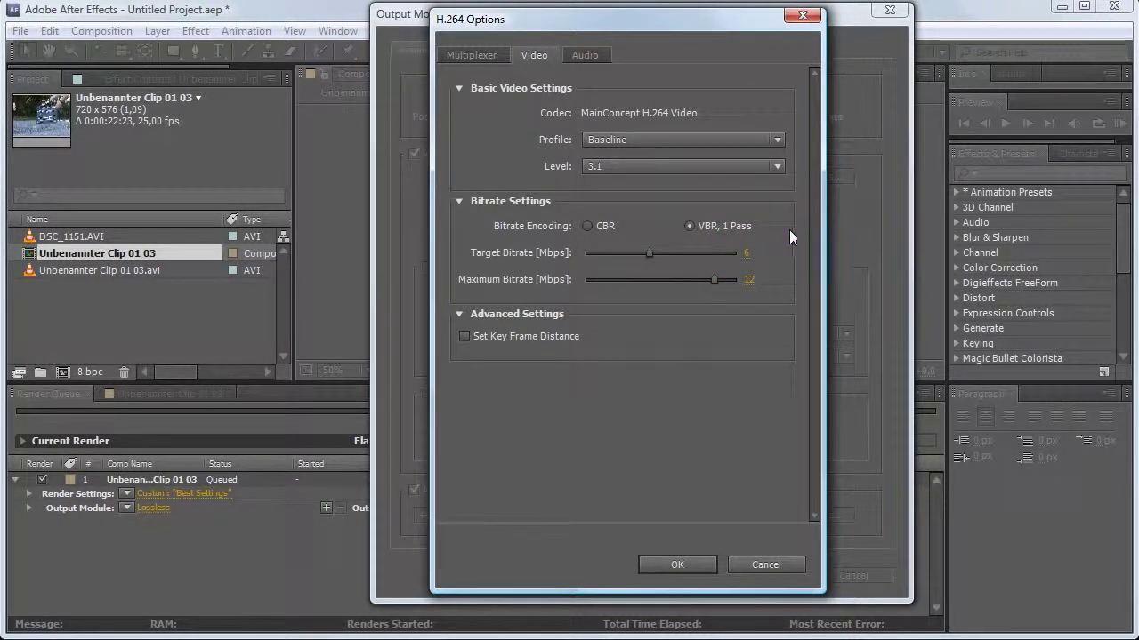
pyautogui.click(750, 281)
pyautogui.write('6')
pyautogui.click(771, 242)
pyautogui.click(696, 548)
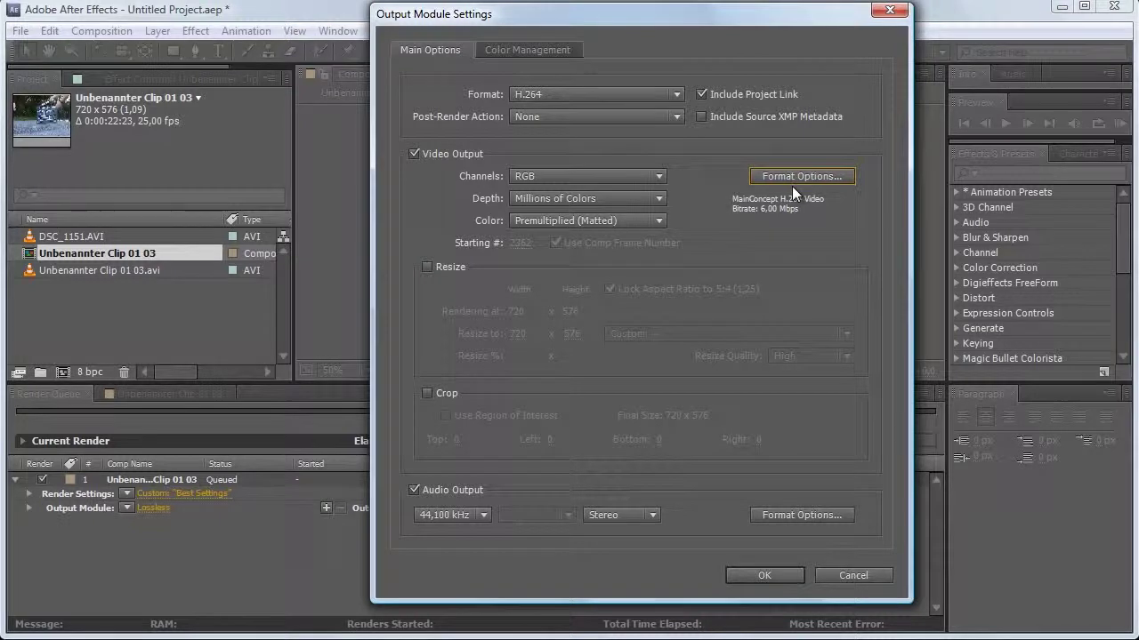
# Apply the H.264 output module and verify the Unbenannter Clip 01 03.mp4 output file name
pyautogui.click(754, 576)
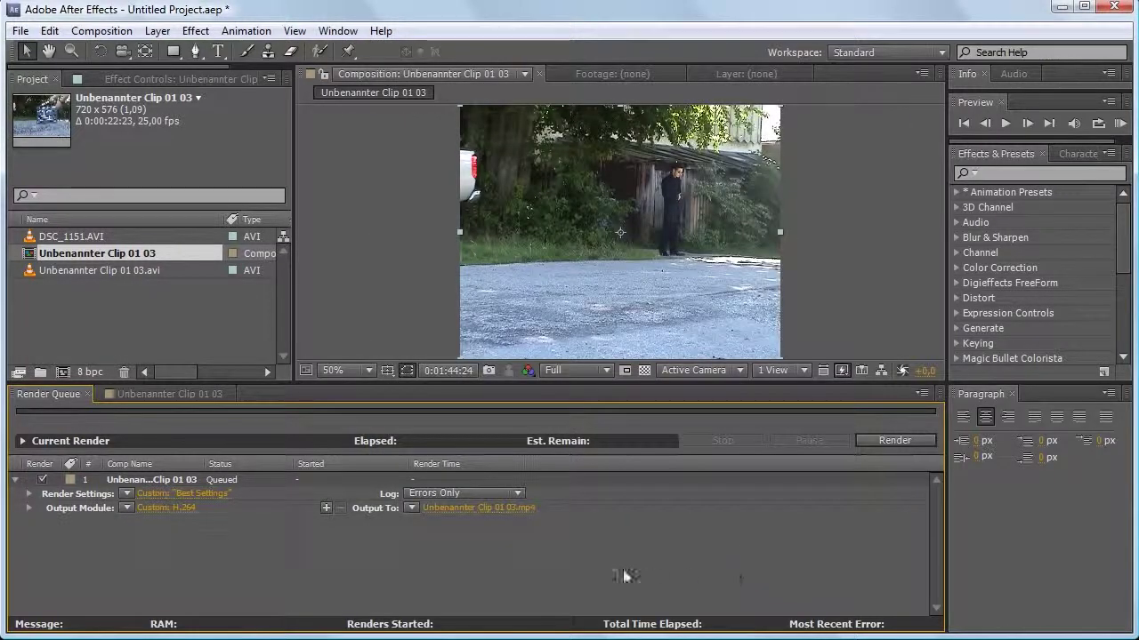
pyautogui.click(488, 509)
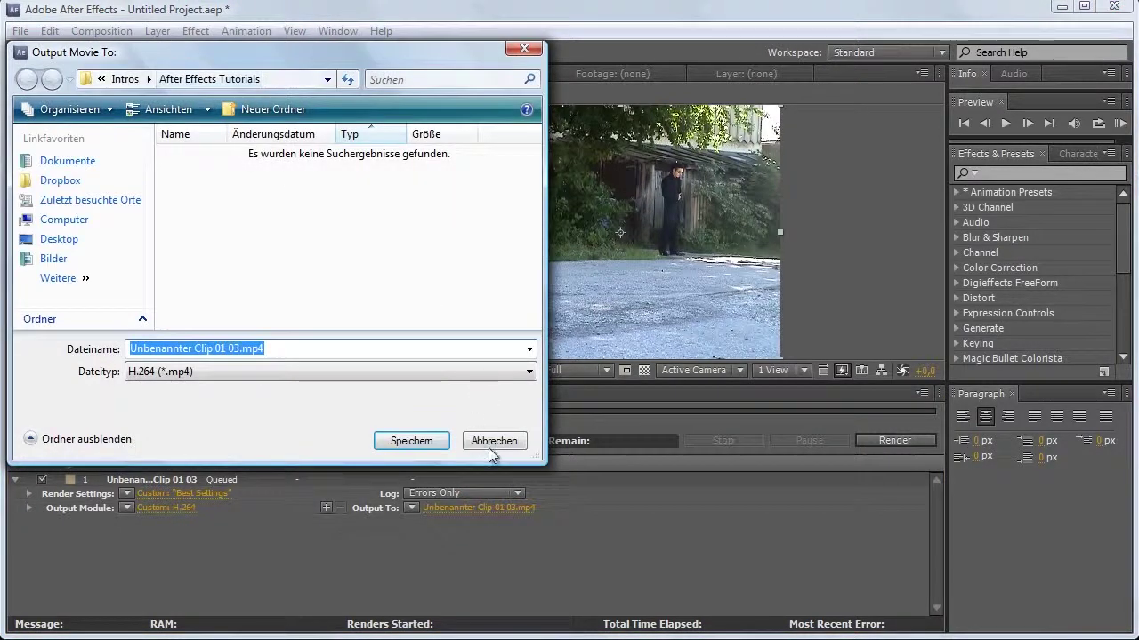
pyautogui.click(491, 440)
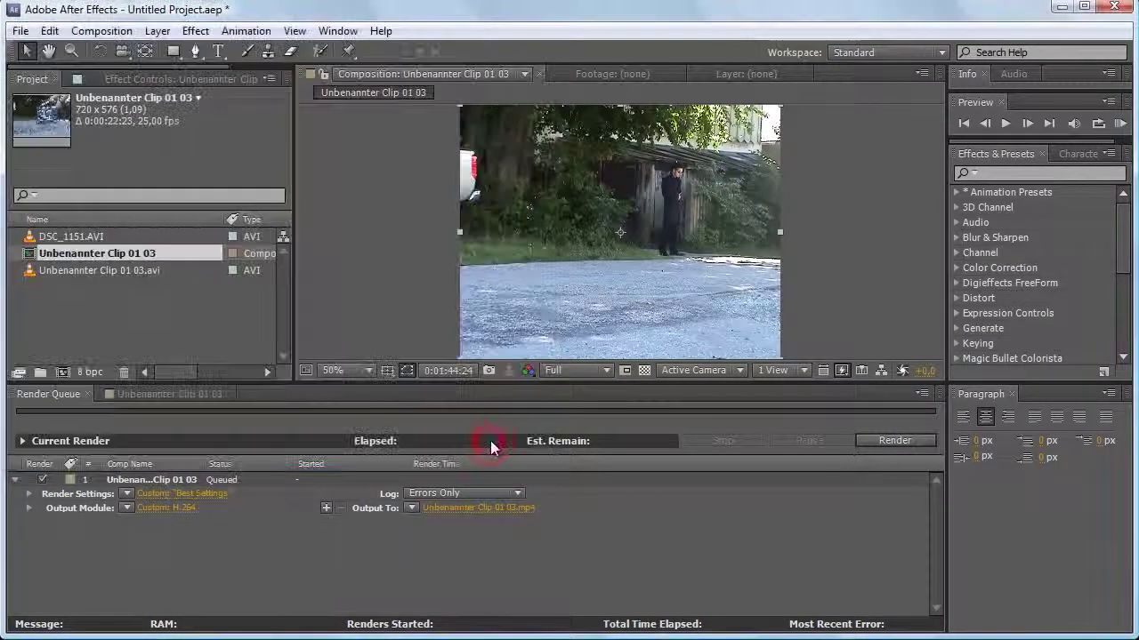
pyautogui.click(606, 558)
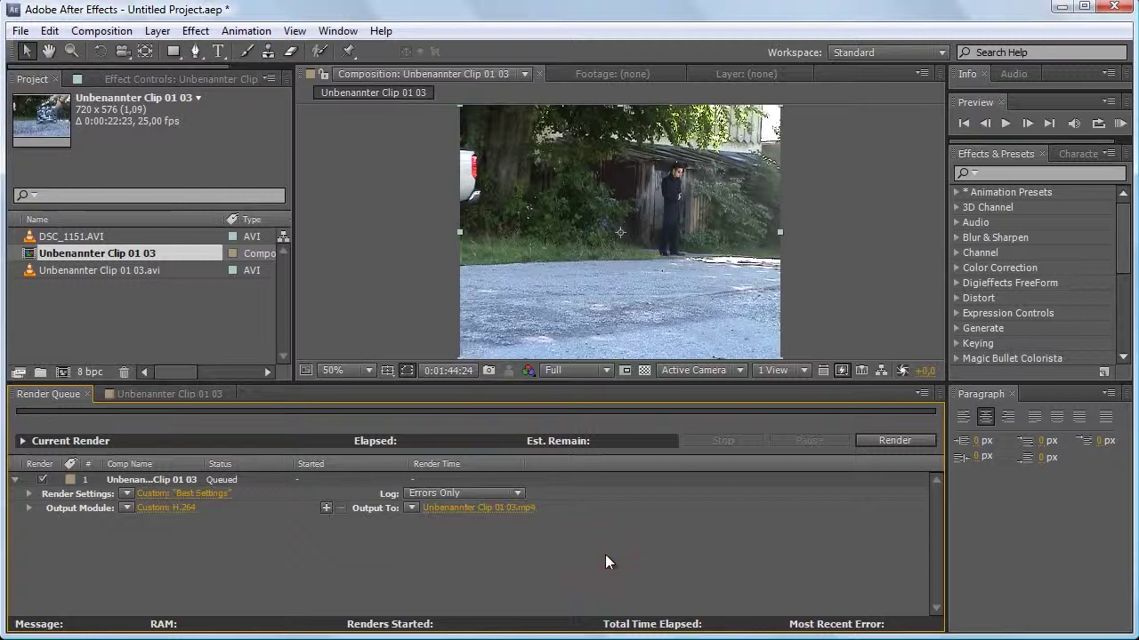
# Select the DSC_1151.AVI footage in the Project panel
pyautogui.click(188, 309)
pyautogui.click(96, 236)
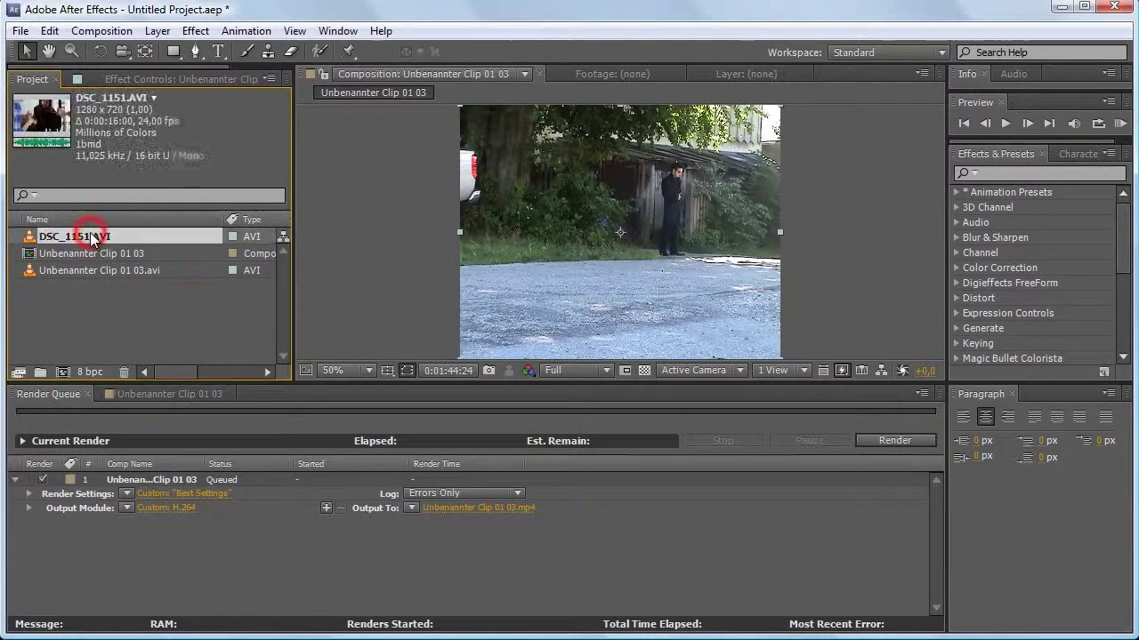
pyautogui.click(91, 327)
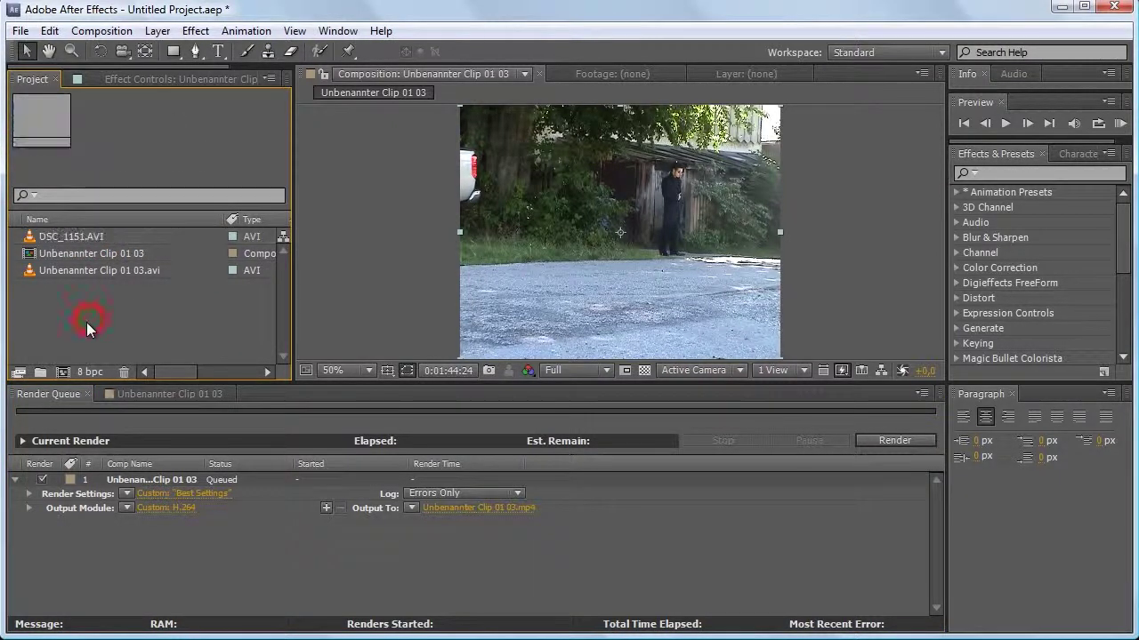
pyautogui.click(88, 238)
pyautogui.click(80, 238)
# Create a DSC_1151 composition from the DSC_1151.AVI footage
pyautogui.moveTo(80, 238); pyautogui.dragTo(62, 374)
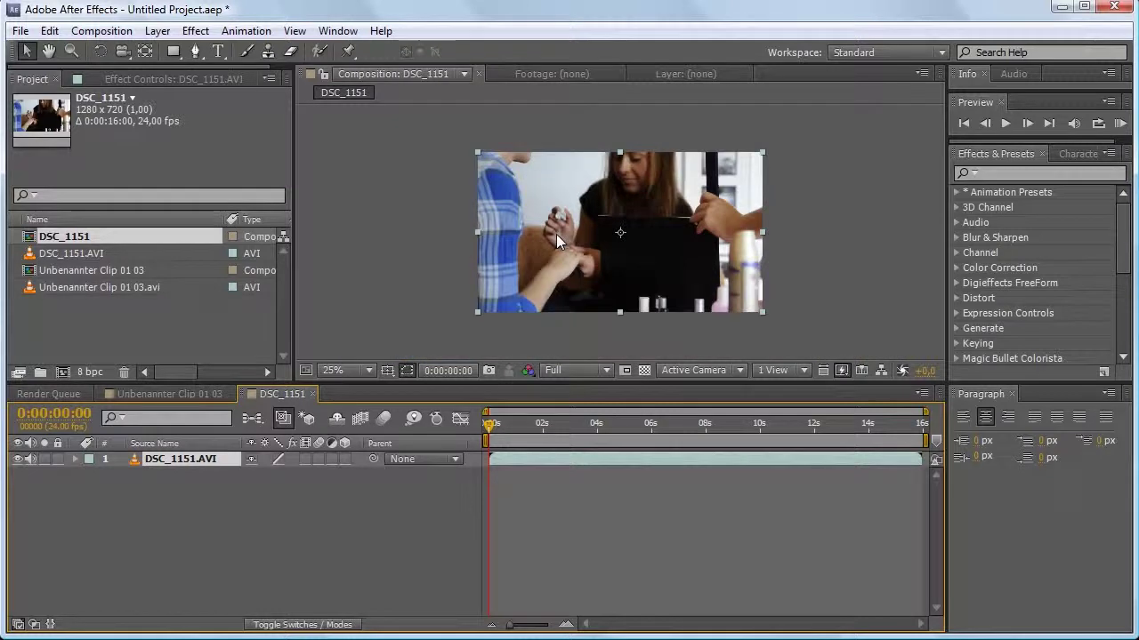
pyautogui.click(389, 207)
pyautogui.click(151, 459)
pyautogui.click(173, 478)
pyautogui.click(173, 459)
pyautogui.click(222, 471)
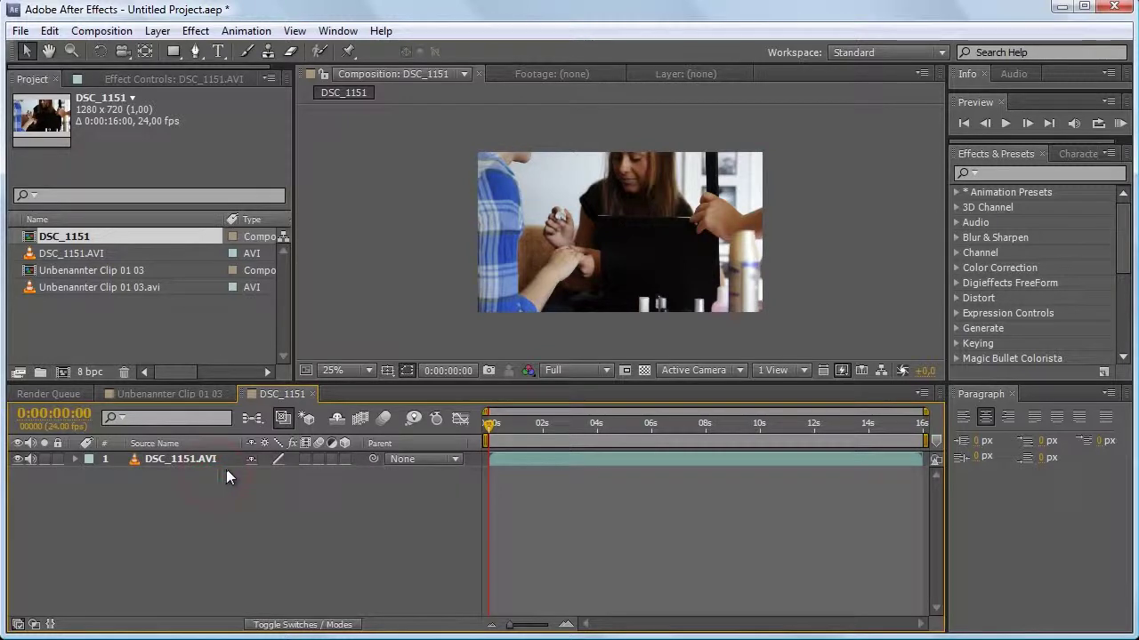
pyautogui.click(282, 511)
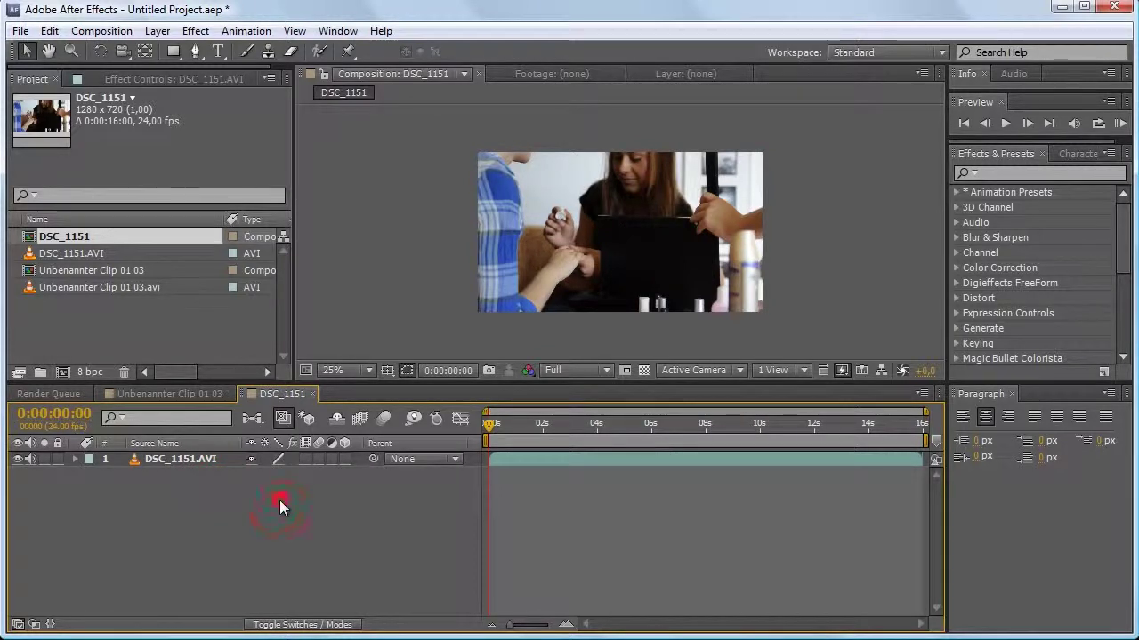
pyautogui.click(265, 568)
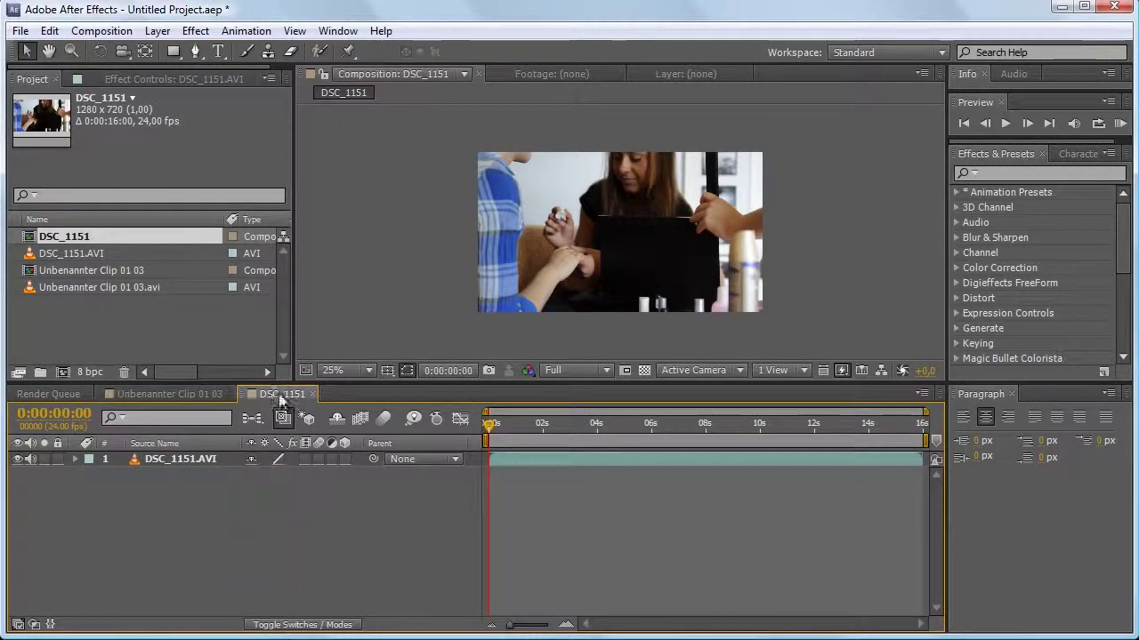
pyautogui.click(177, 345)
pyautogui.click(103, 32)
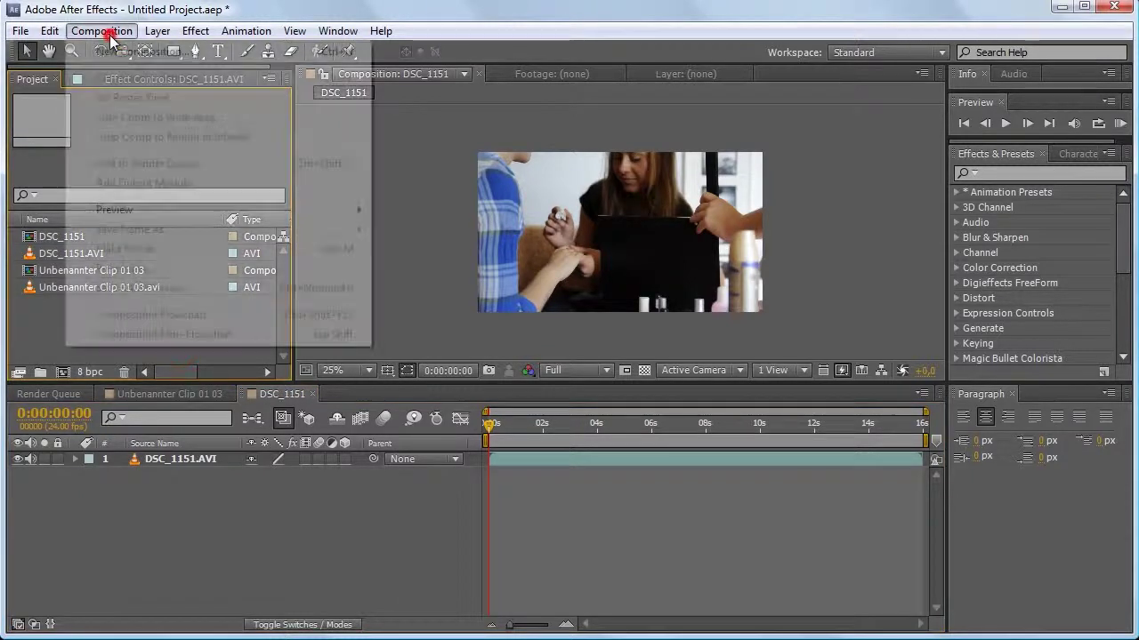
pyautogui.click(247, 516)
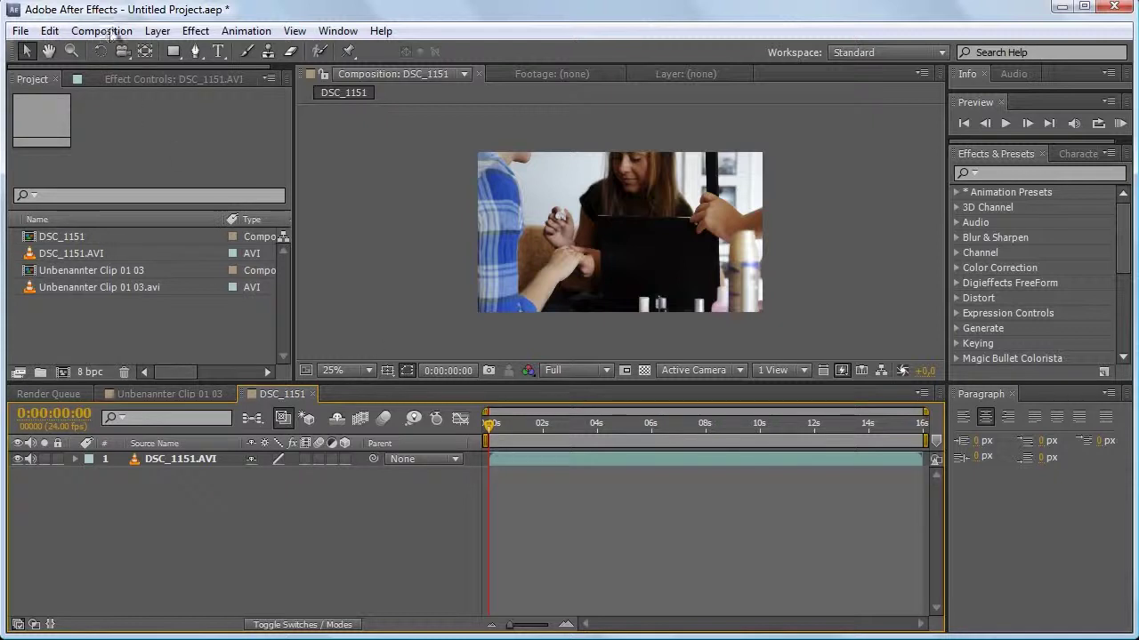
# Scrub through the DSC_1151 clip, ending at 0:00:05:17
pyautogui.click(492, 424)
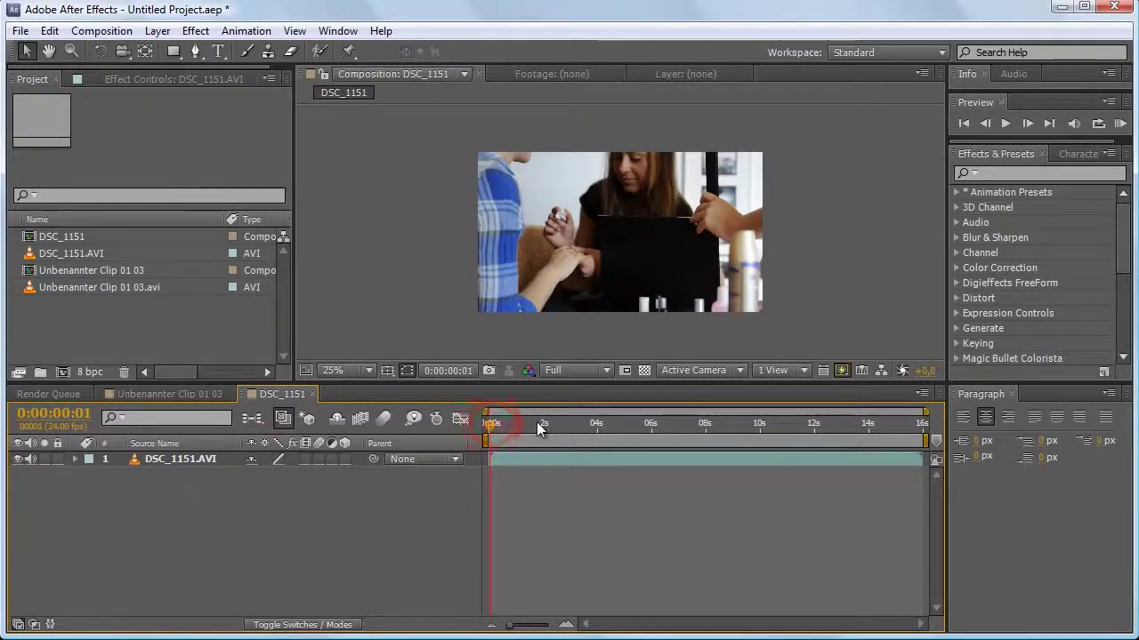
pyautogui.click(538, 423)
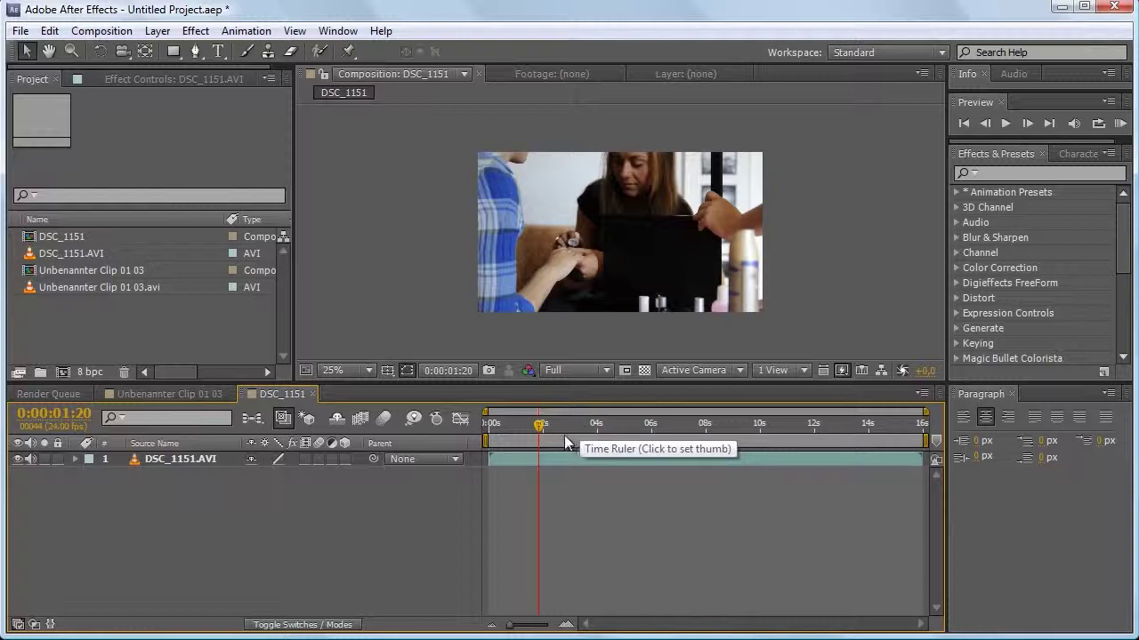
pyautogui.click(824, 183)
pyautogui.click(540, 424)
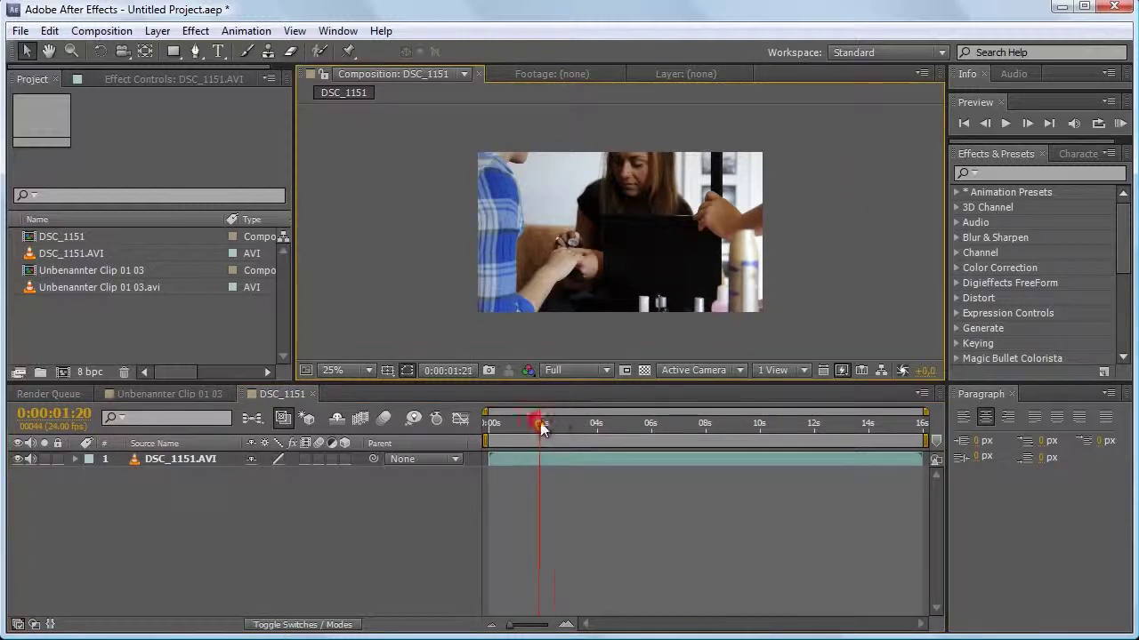
pyautogui.moveTo(543, 428); pyautogui.dragTo(569, 426)
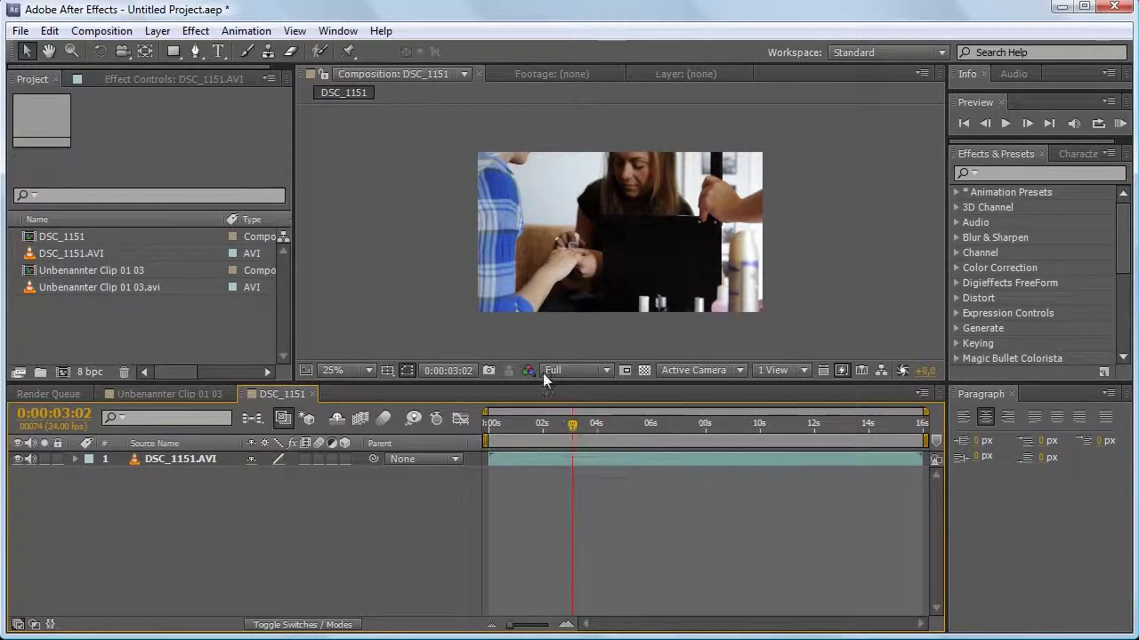
pyautogui.moveTo(574, 424); pyautogui.dragTo(665, 426)
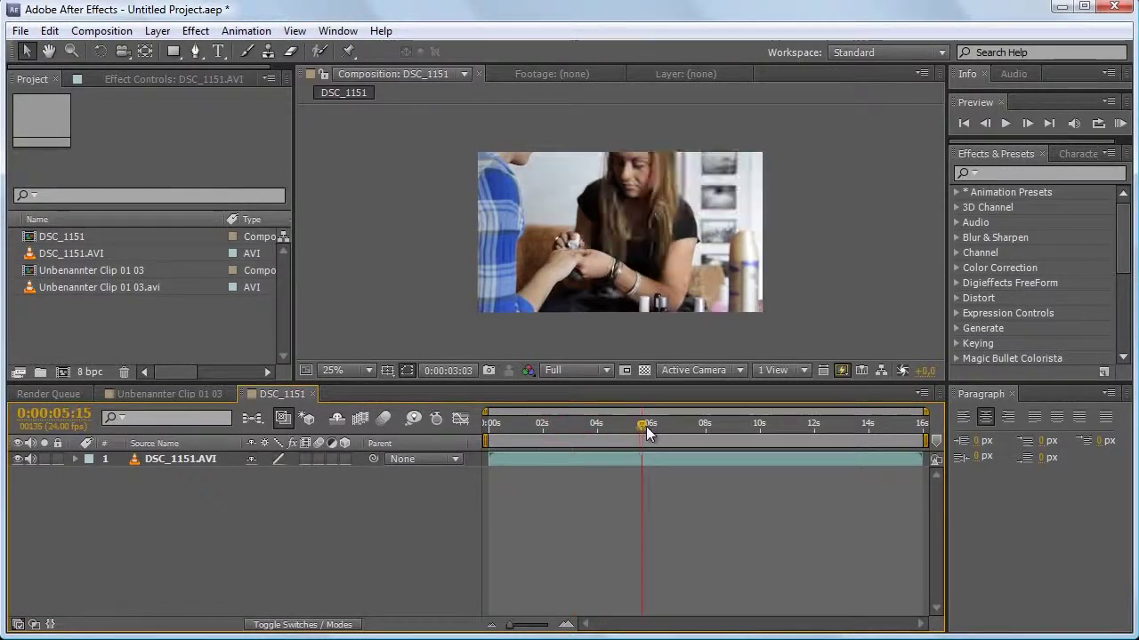
pyautogui.click(695, 509)
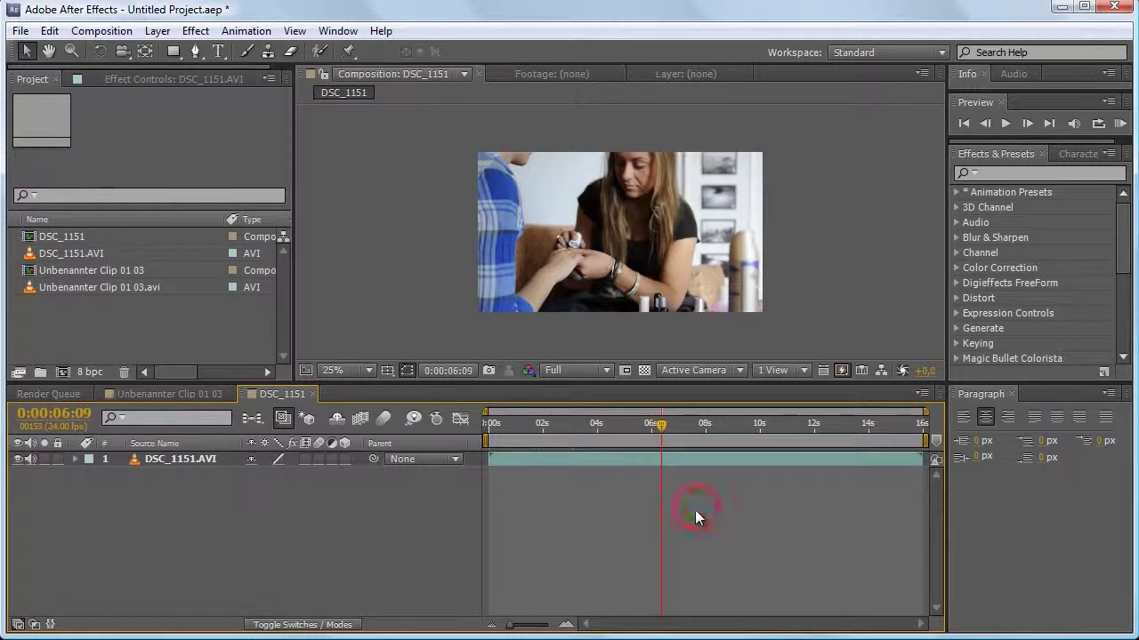
pyautogui.click(638, 424)
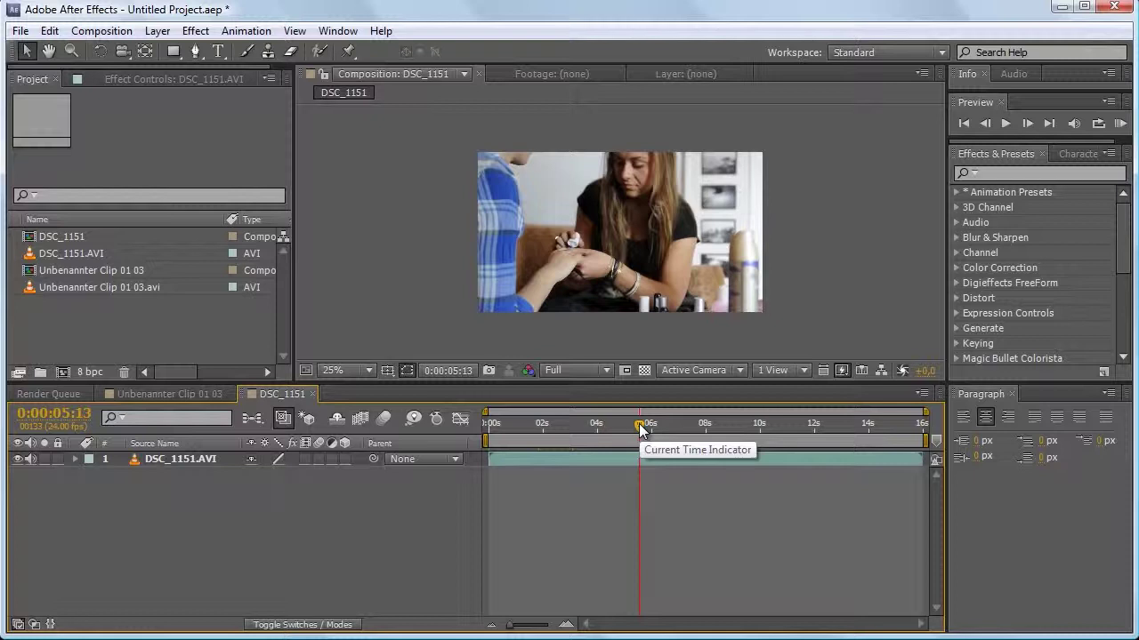
pyautogui.click(666, 425)
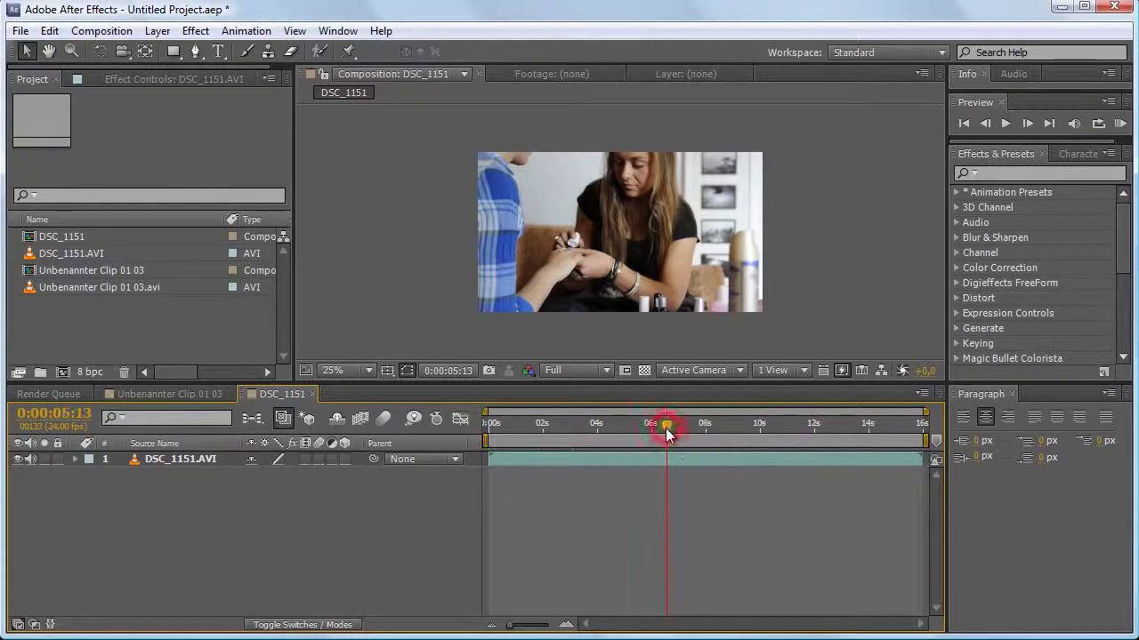
pyautogui.click(643, 429)
pyautogui.click(596, 531)
# Add the DSC_1151 composition to the Render Queue via the Composition menu
pyautogui.click(260, 525)
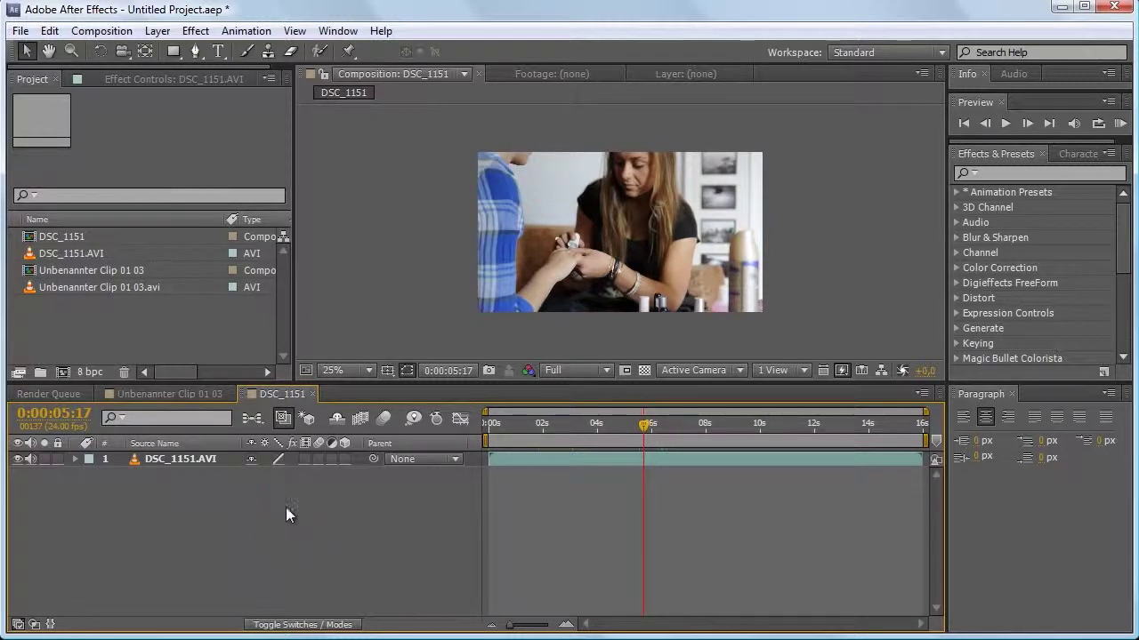
pyautogui.click(101, 30)
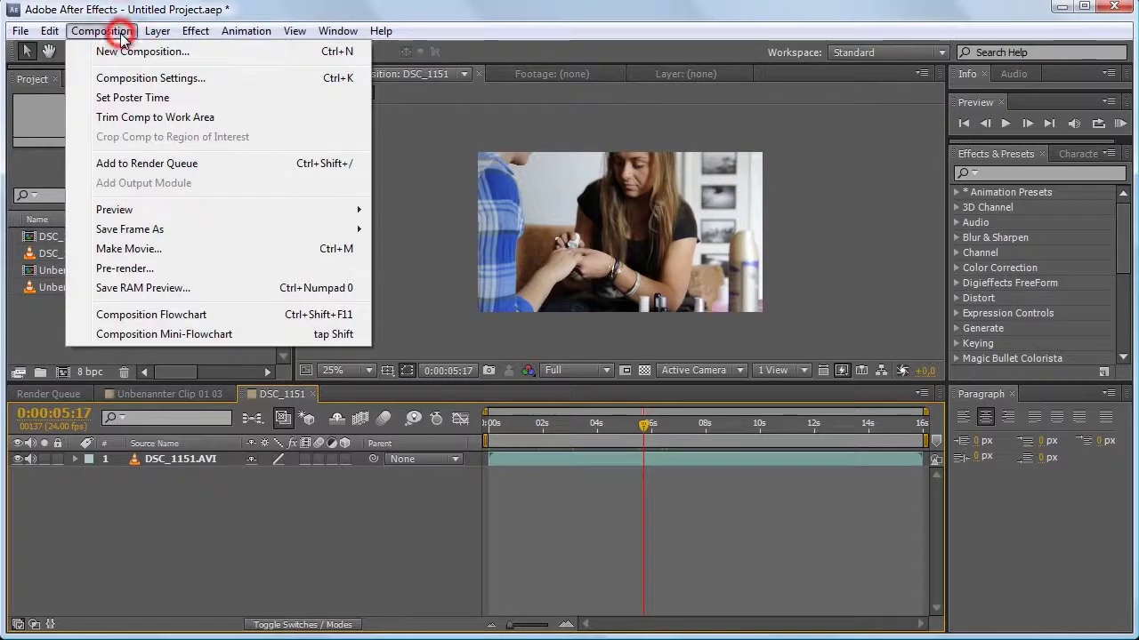
pyautogui.click(196, 163)
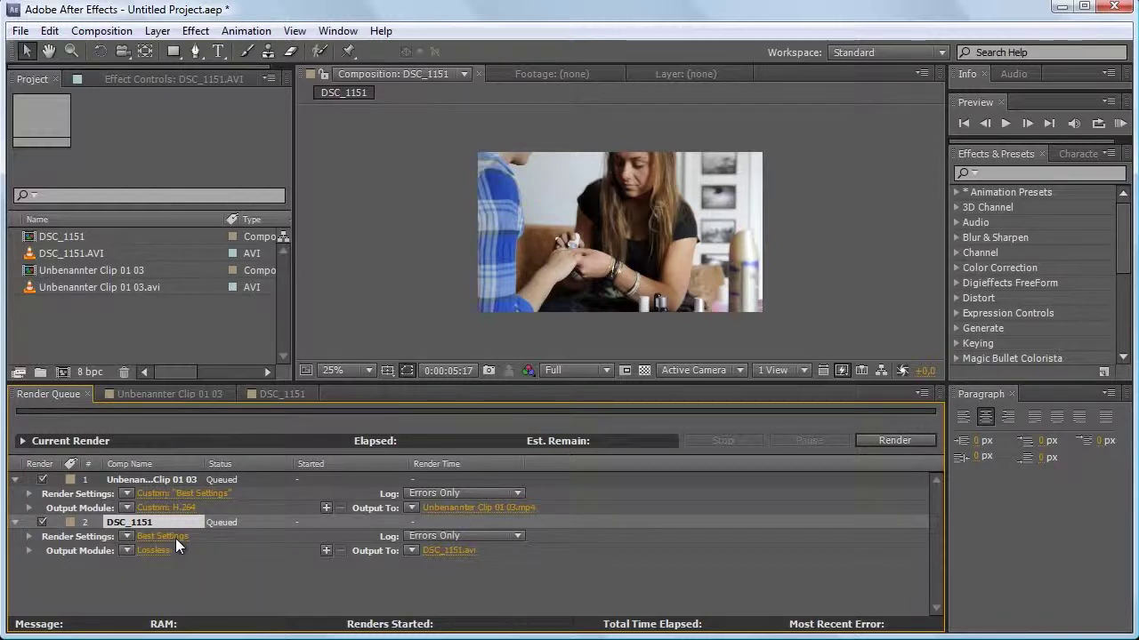
# In DSC_1151's Lossless output module, enable audio output and choose H.264 format
pyautogui.click(155, 549)
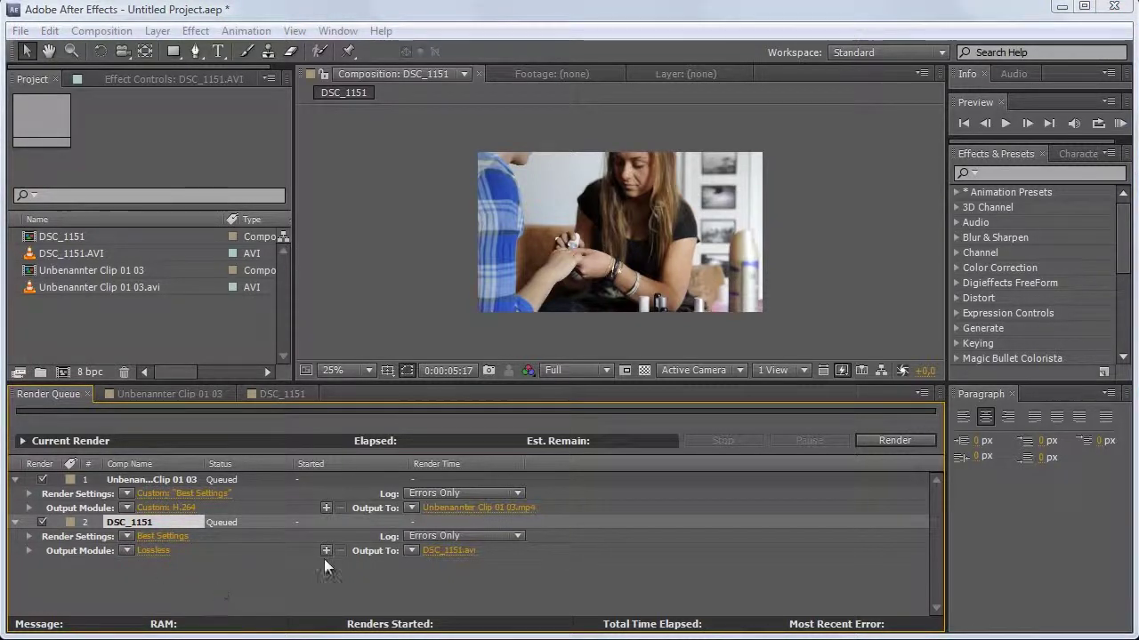
pyautogui.click(158, 550)
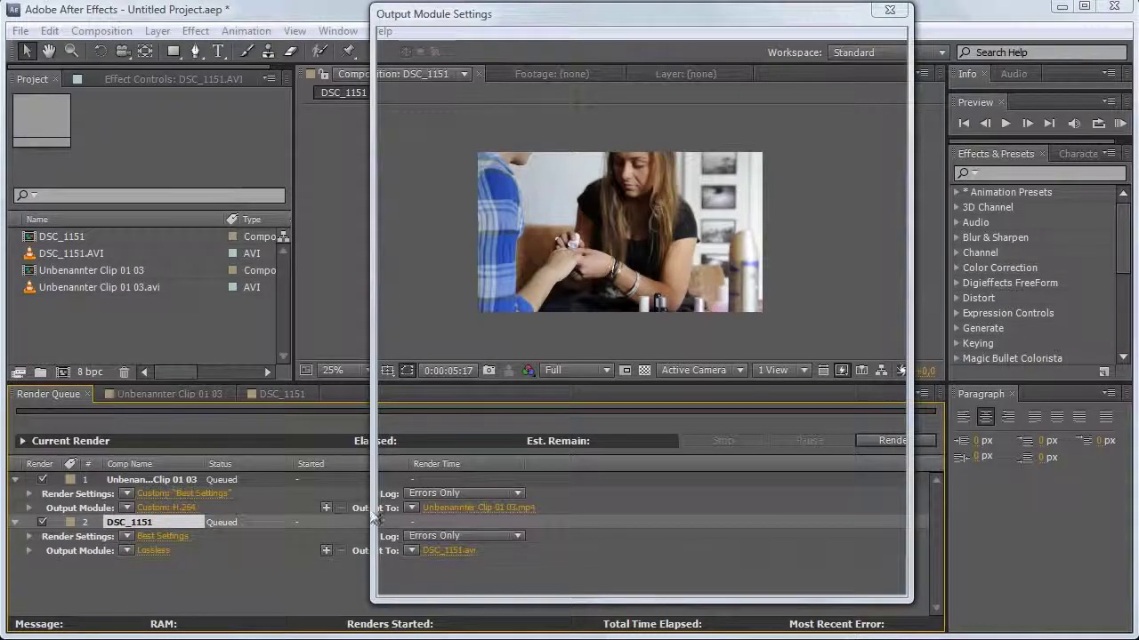
pyautogui.moveTo(631, 15); pyautogui.dragTo(614, 30)
pyautogui.click(396, 505)
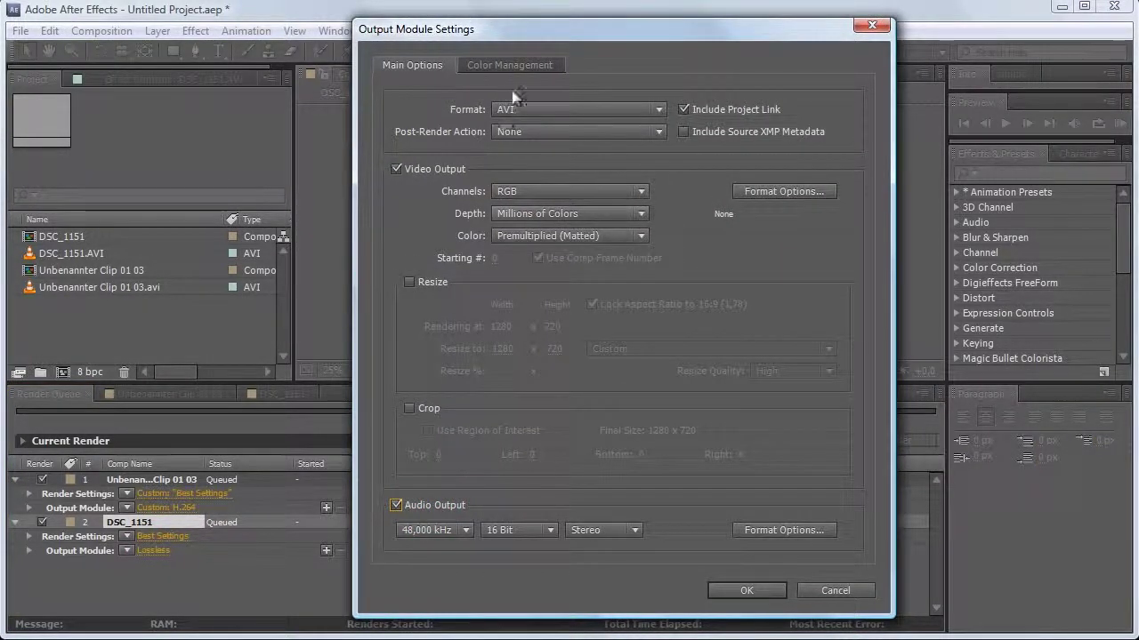
pyautogui.click(520, 107)
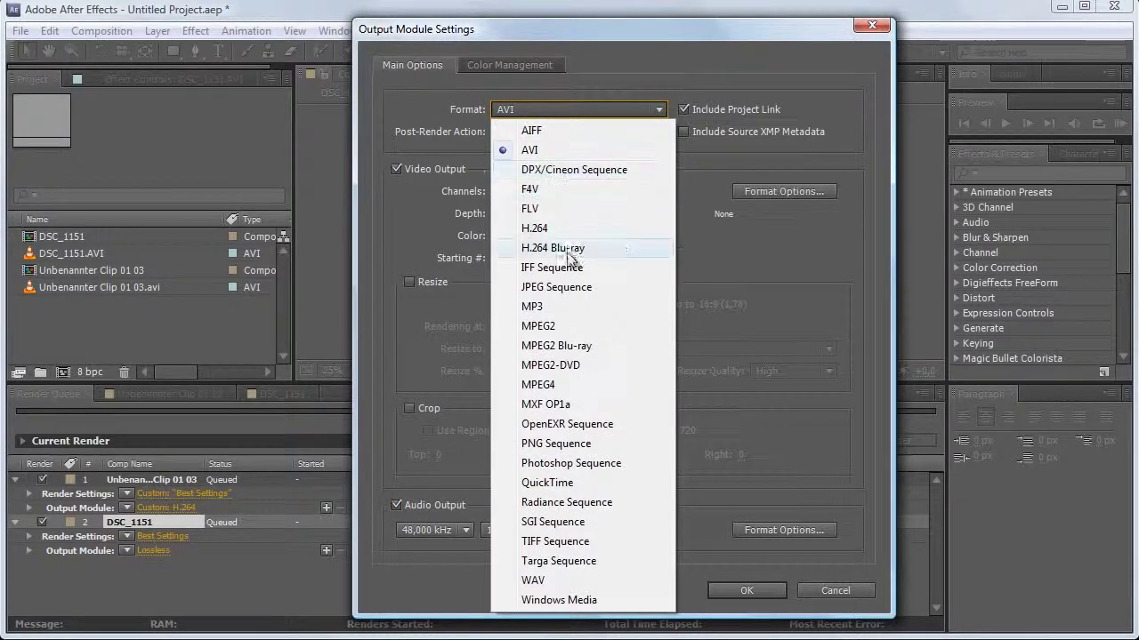
pyautogui.click(562, 229)
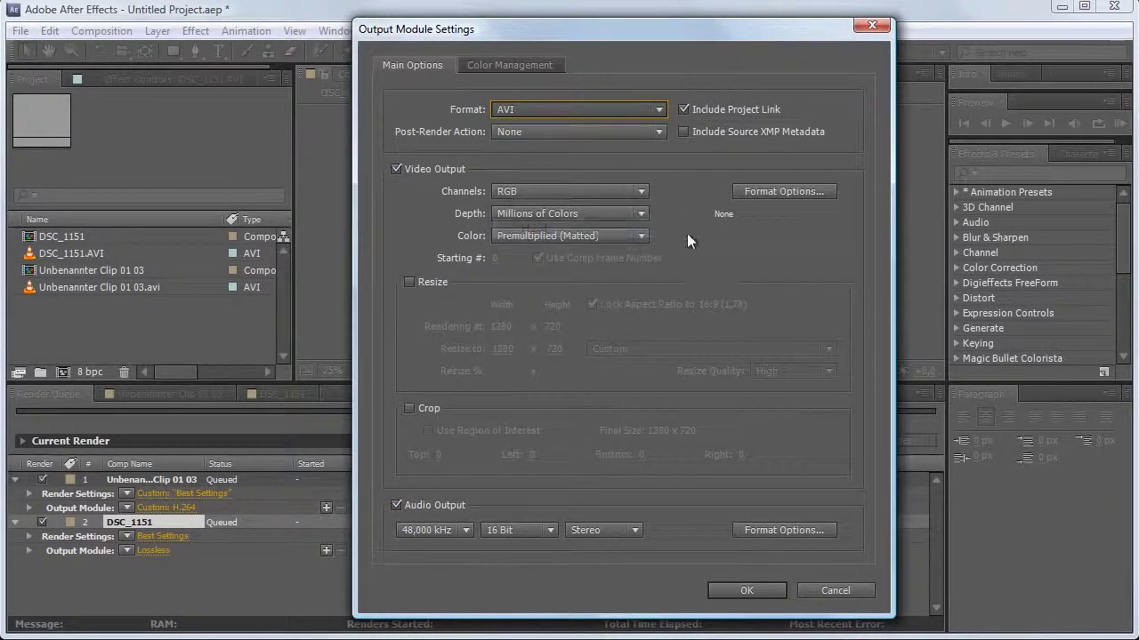
# Try H.264 bitrates of 12 Mbps target and 14 Mbps maximum
pyautogui.click(766, 194)
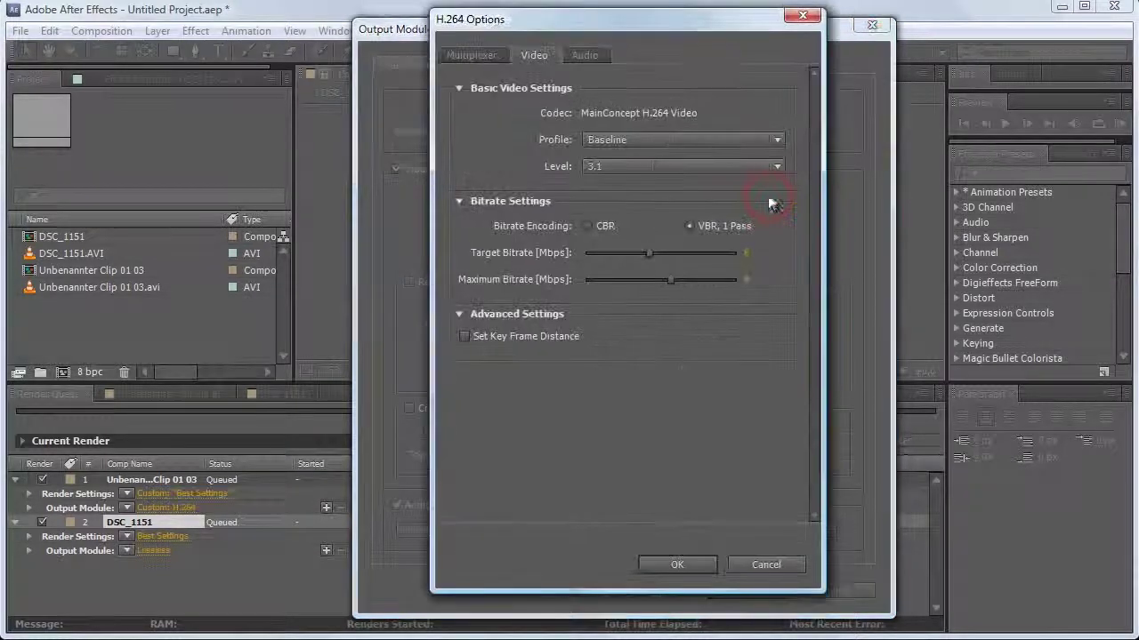
pyautogui.moveTo(711, 26); pyautogui.dragTo(680, 33)
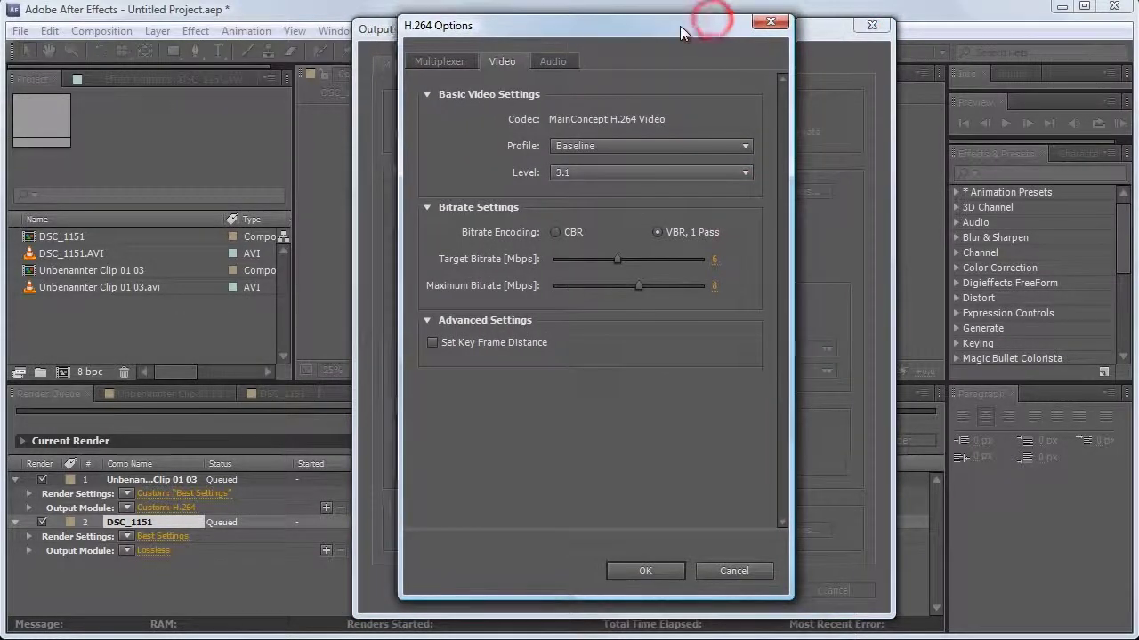
pyautogui.click(714, 259)
pyautogui.write('10')
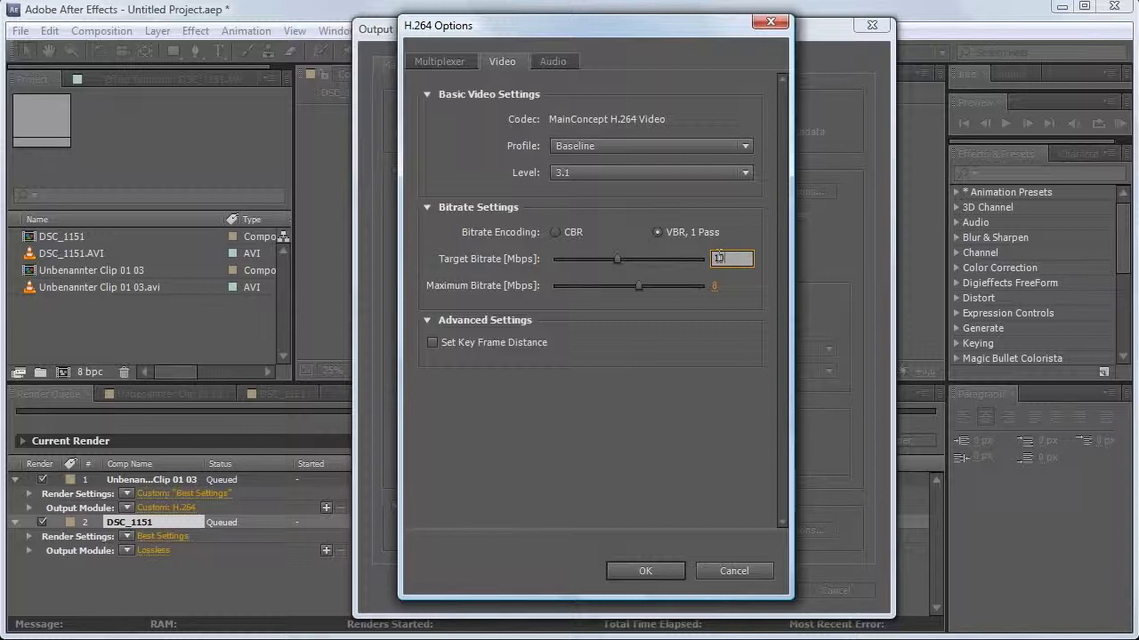
pyautogui.click(717, 285)
pyautogui.write('12')
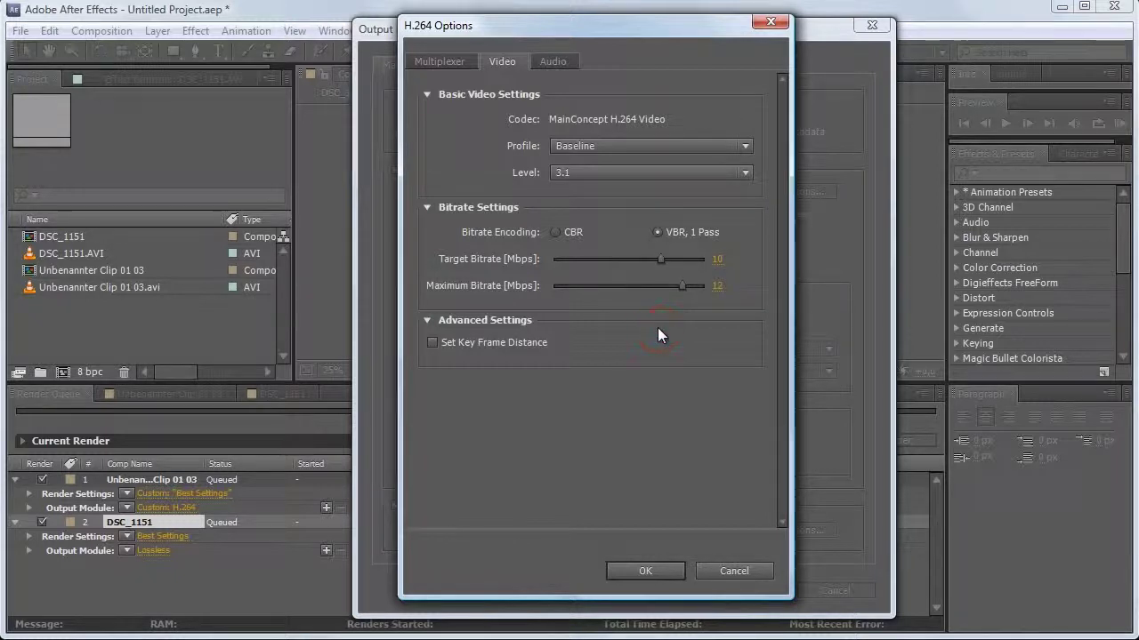
pyautogui.click(717, 258)
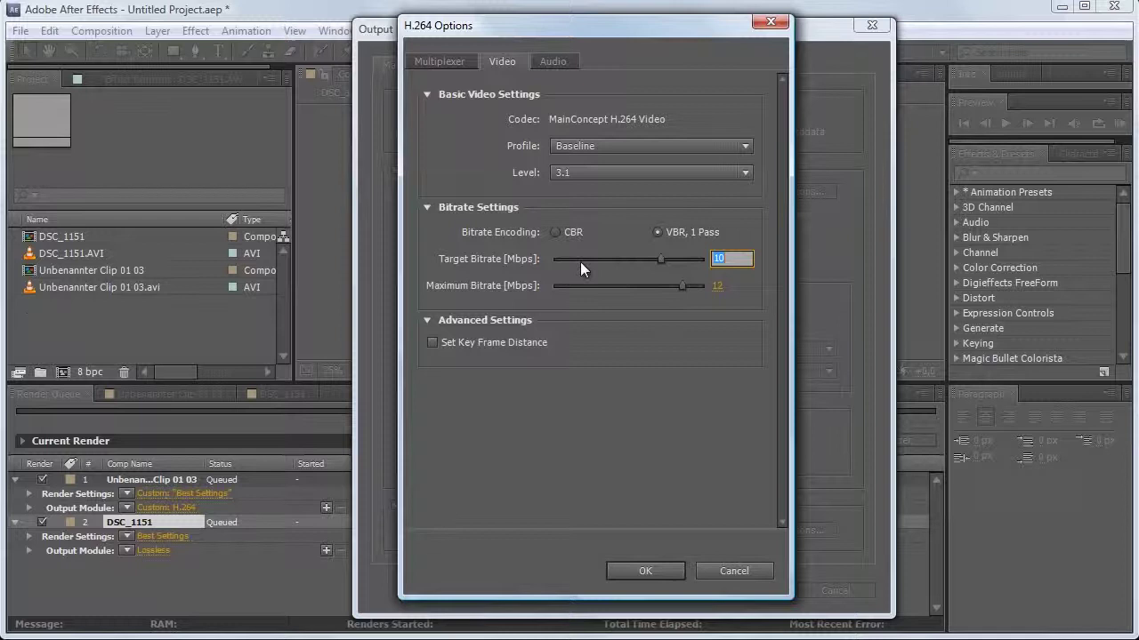
pyautogui.write('12')
pyautogui.click(719, 285)
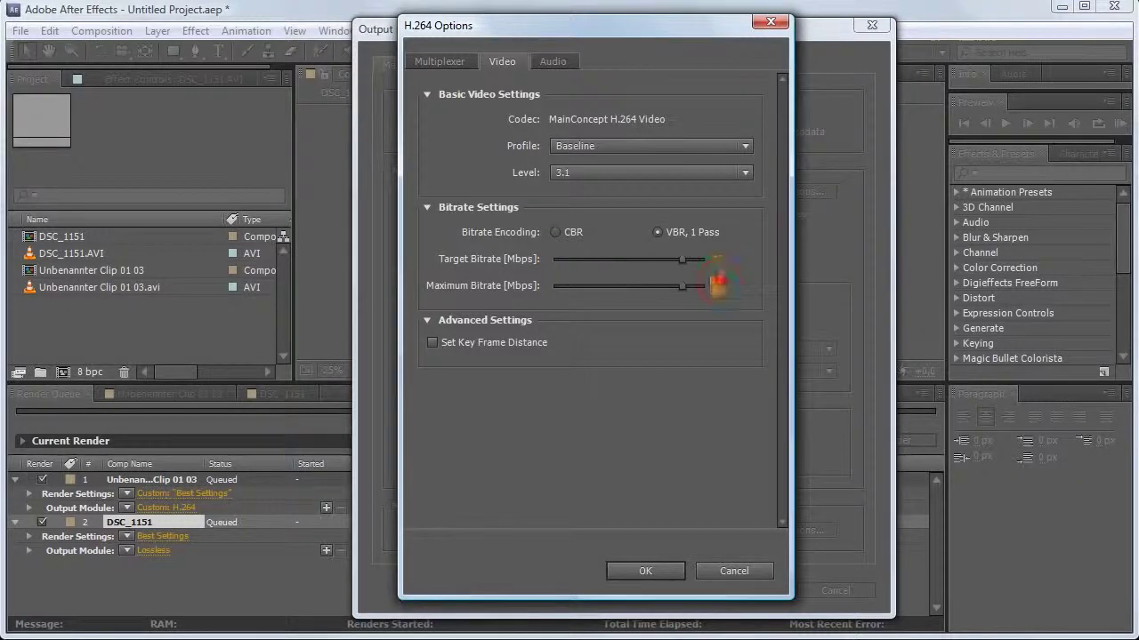
pyautogui.write('14')
pyautogui.click(610, 461)
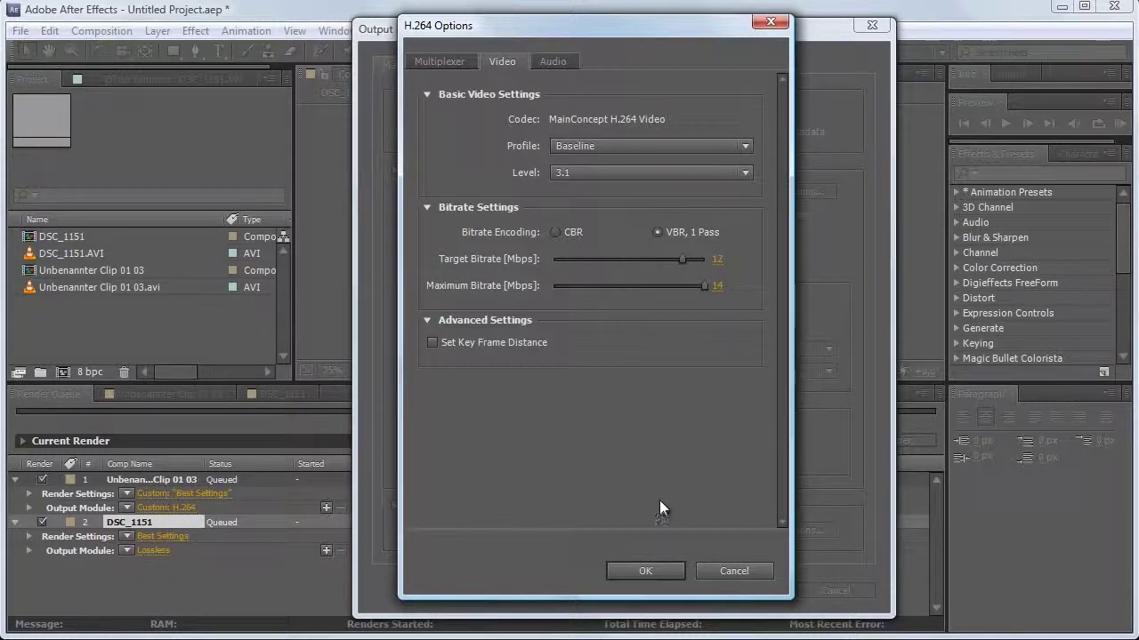
pyautogui.click(731, 571)
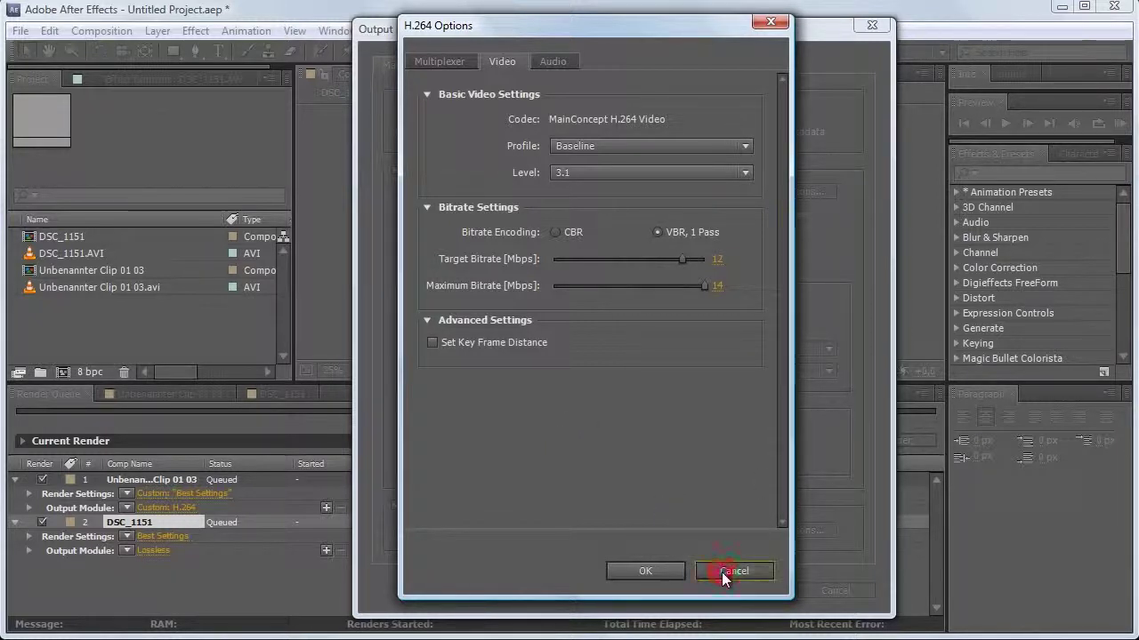
# Revert the bitrates to 10 Mbps target and 12 Mbps maximum and confirm
pyautogui.click(717, 258)
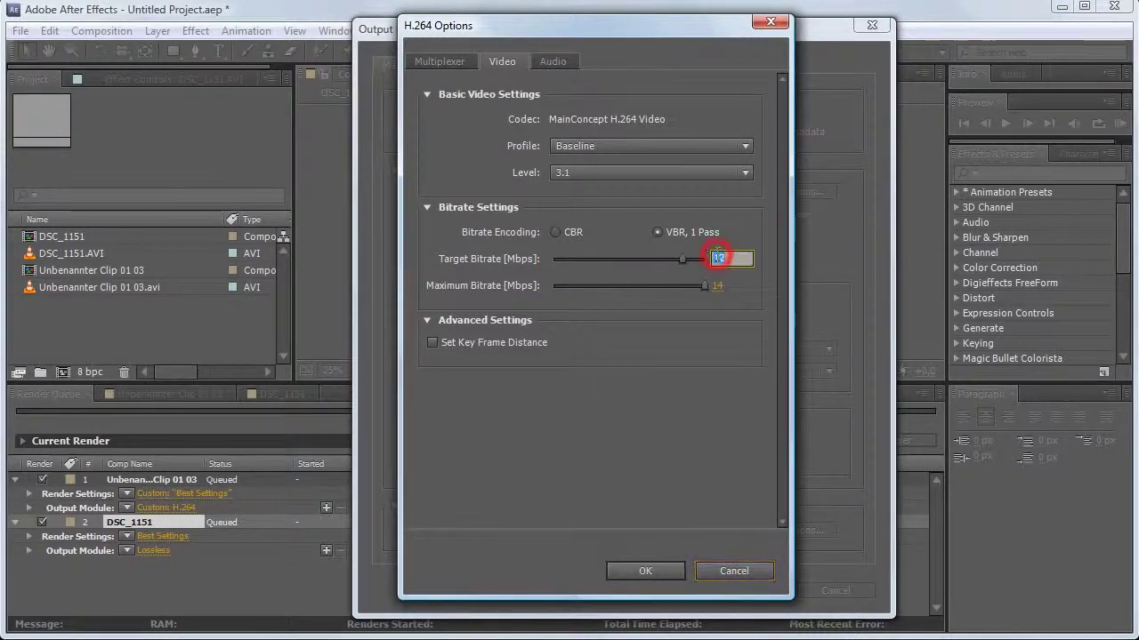
pyautogui.write('10')
pyautogui.click(717, 285)
pyautogui.write('12')
pyautogui.click(712, 409)
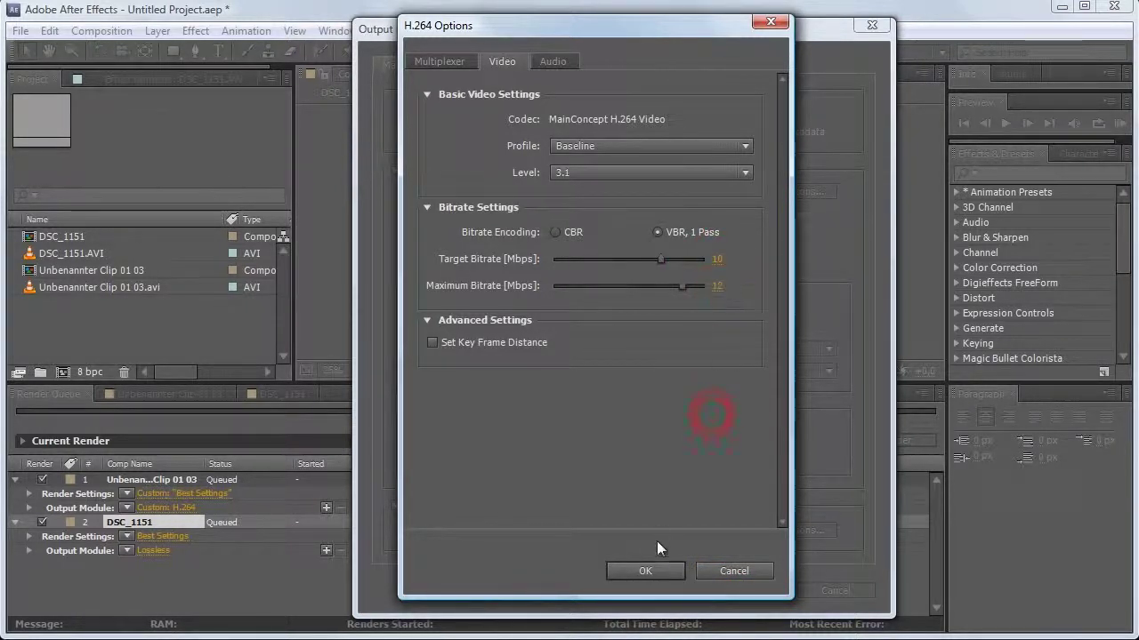
pyautogui.click(655, 572)
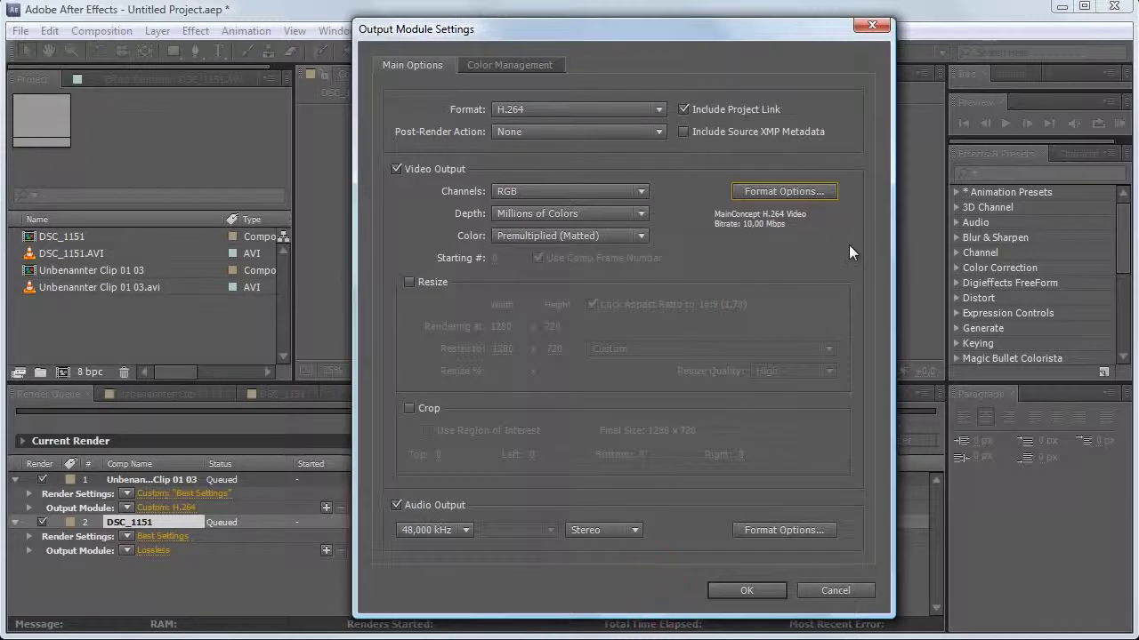
# Change DSC_1151's output format to H.264 Blu-ray
pyautogui.click(652, 108)
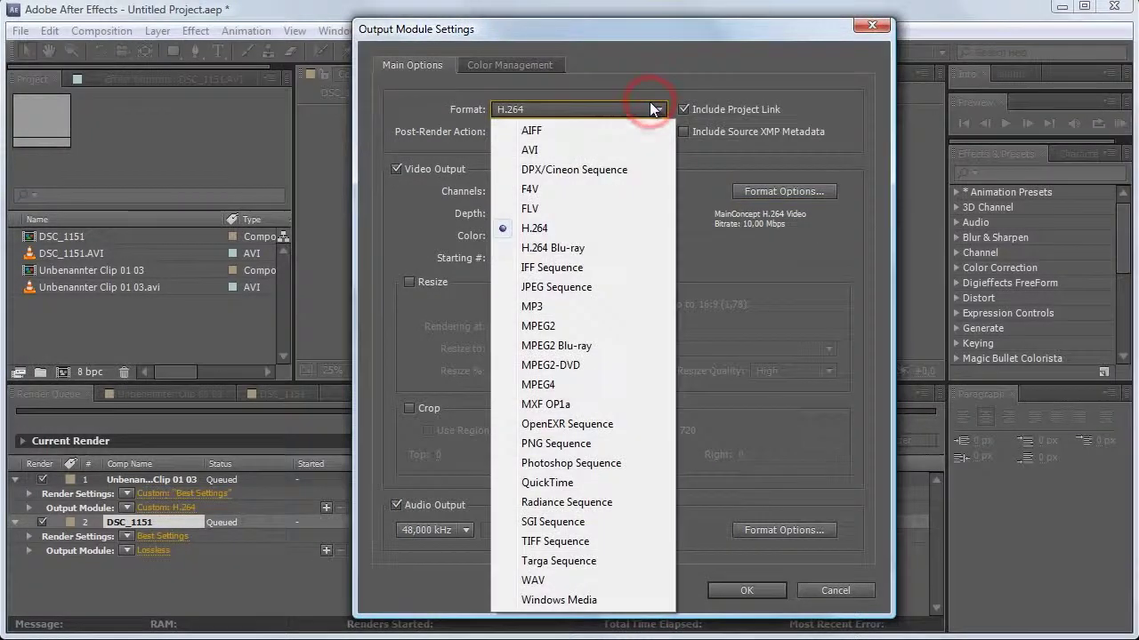
pyautogui.click(566, 248)
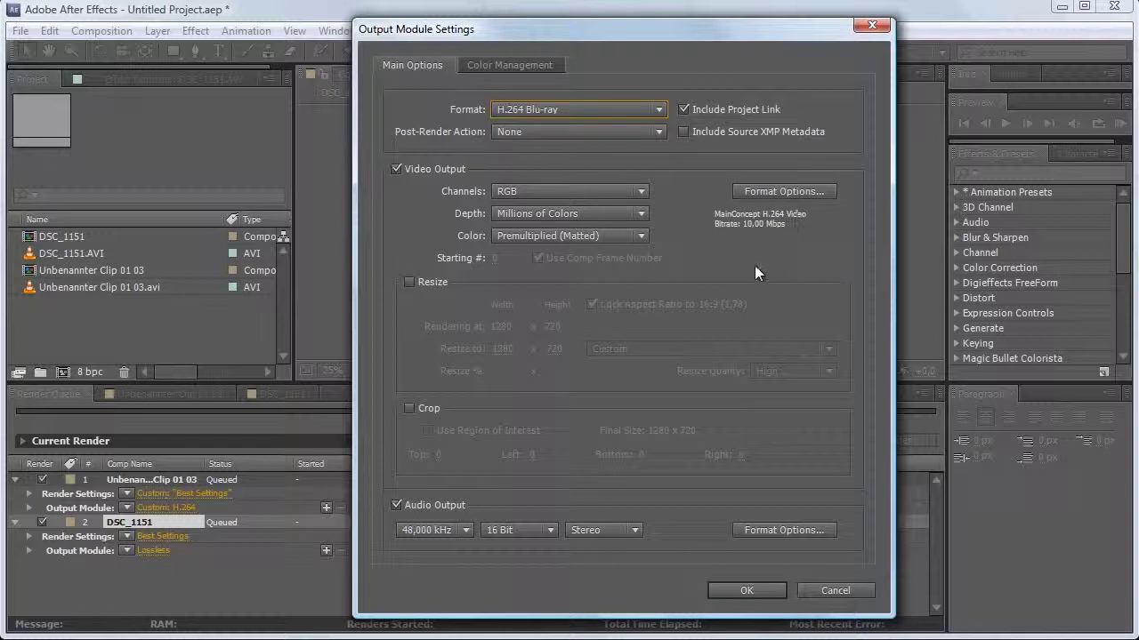
pyautogui.click(752, 192)
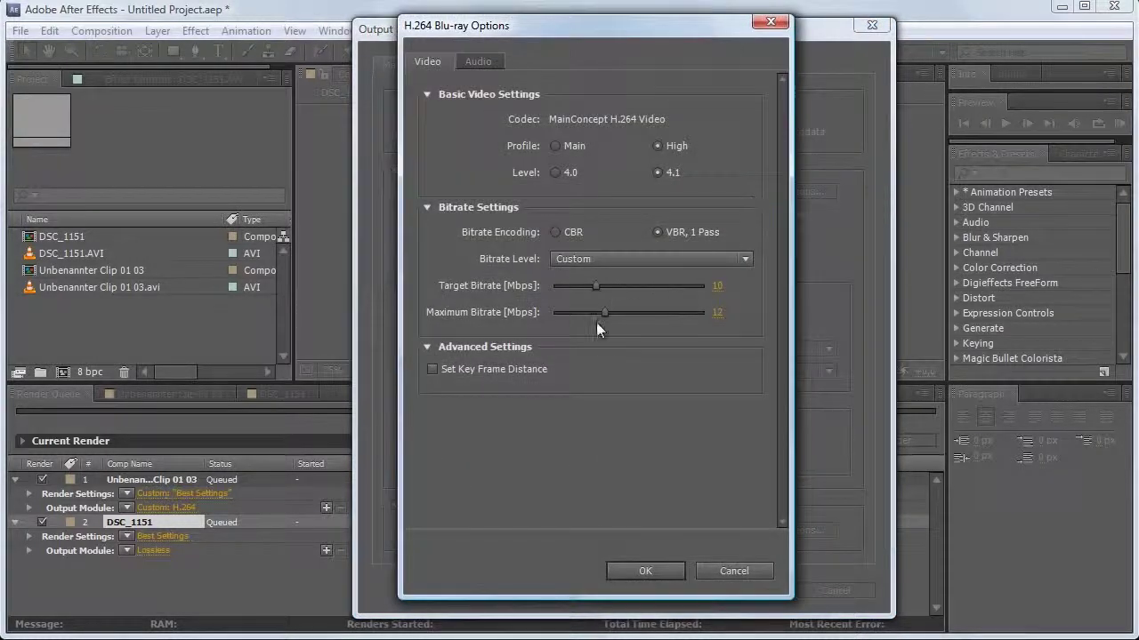
# Try different target and maximum bitrates, then discard them to keep the default 10.00 Mbps
pyautogui.moveTo(596, 286)
pyautogui.mouseDown()
pyautogui.moveTo(663, 291)
pyautogui.moveTo(673, 369)
pyautogui.mouseUp()
pyautogui.moveTo(650, 286); pyautogui.dragTo(606, 309)
pyautogui.moveTo(680, 312); pyautogui.dragTo(635, 313)
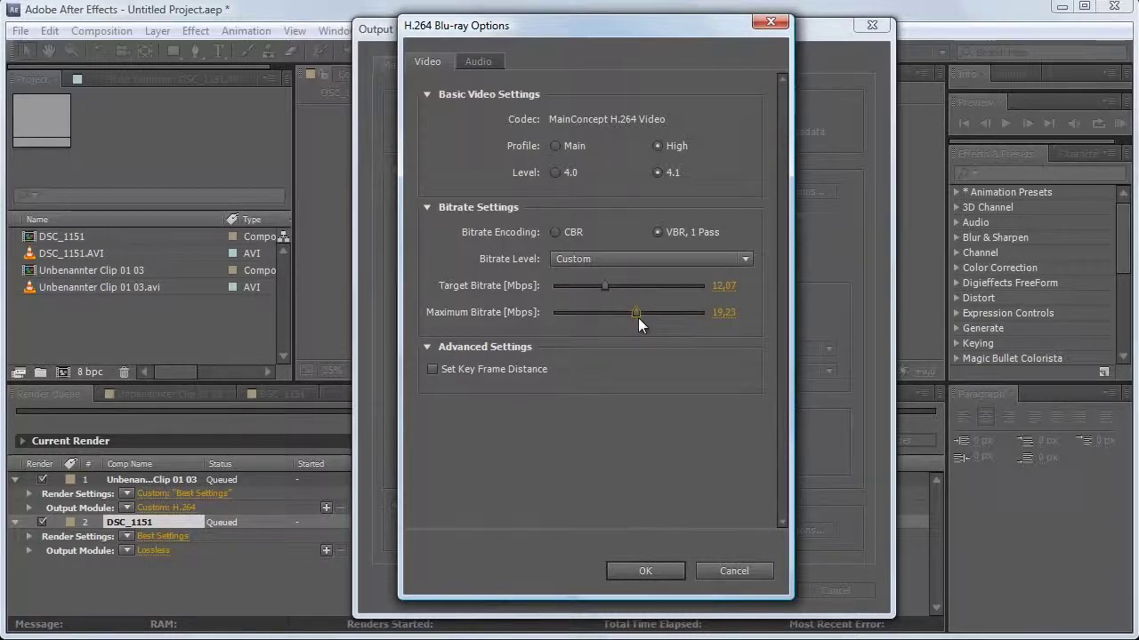
pyautogui.click(605, 286)
pyautogui.moveTo(606, 287); pyautogui.dragTo(628, 311)
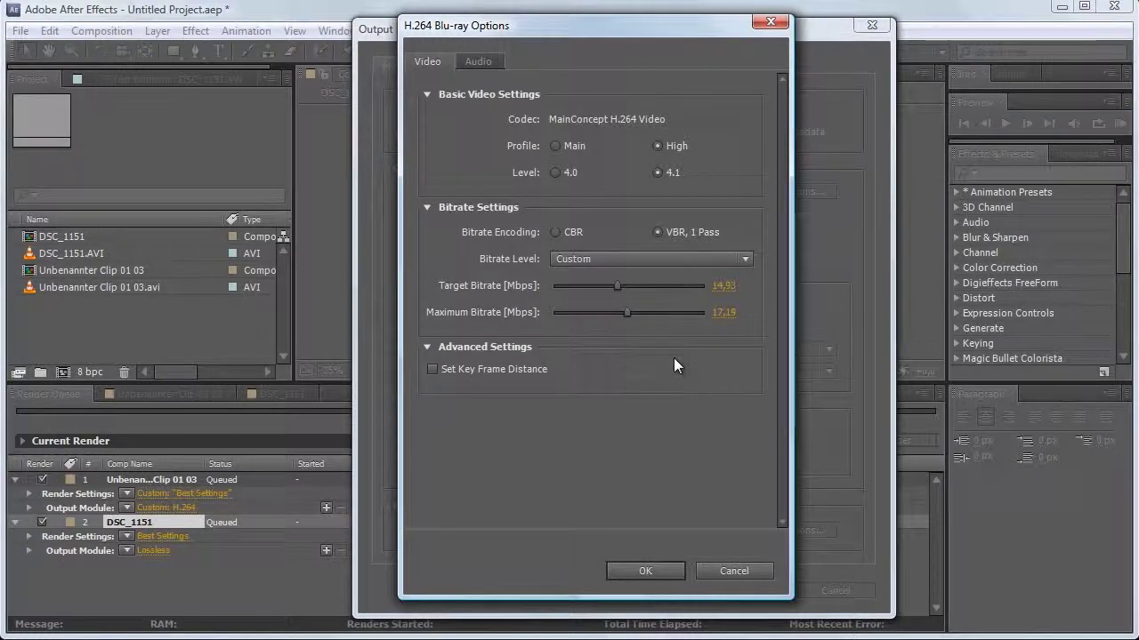
pyautogui.click(736, 570)
pyautogui.click(753, 188)
pyautogui.click(738, 574)
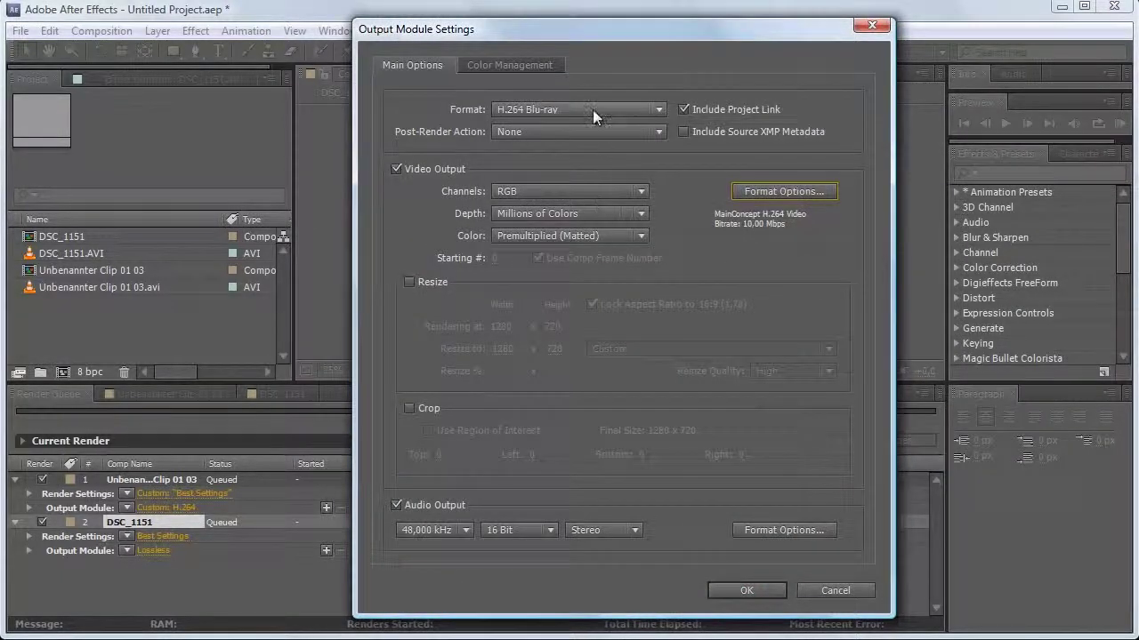
# Switch the format back to H.264 with a 12 Mbps maximum bitrate and apply the output settings
pyautogui.click(592, 110)
pyautogui.click(591, 231)
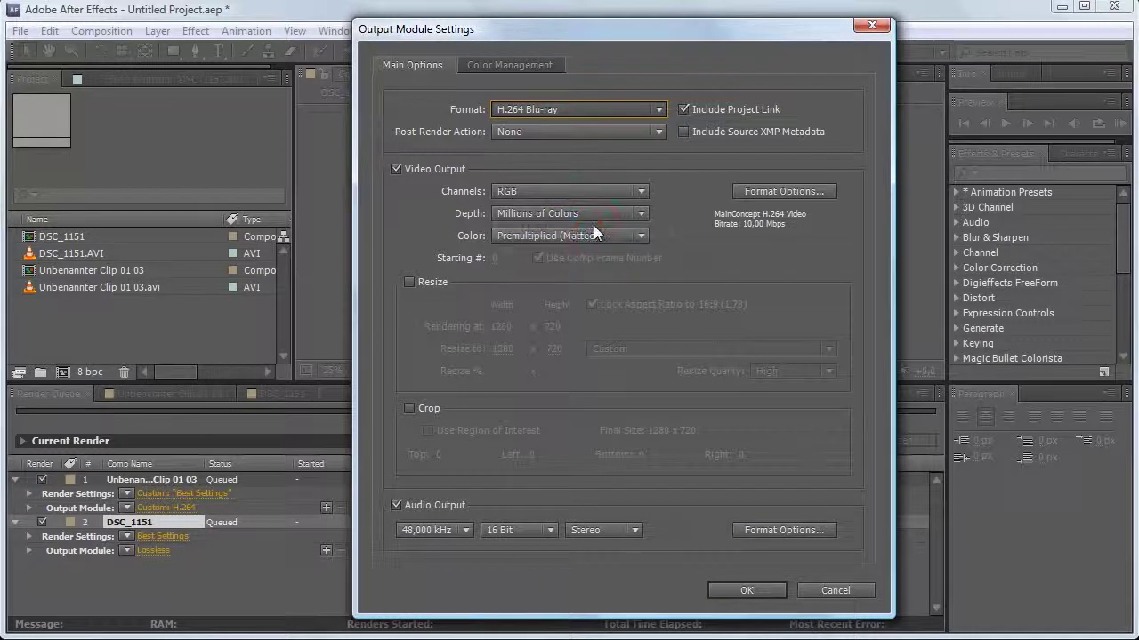
pyautogui.click(786, 194)
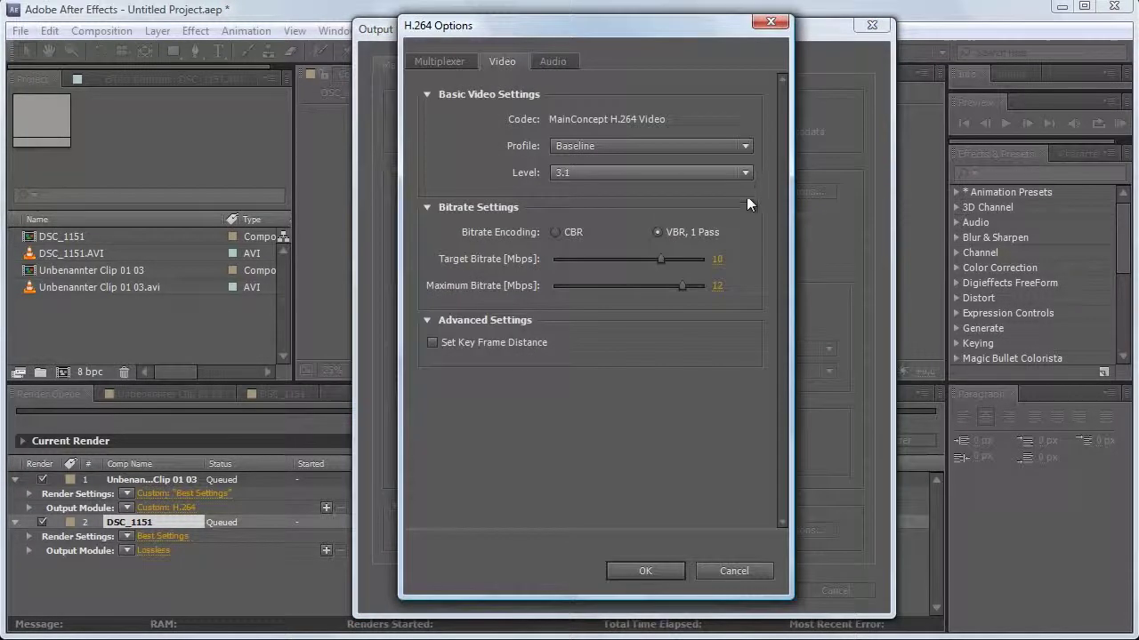
pyautogui.moveTo(717, 286); pyautogui.dragTo(725, 298)
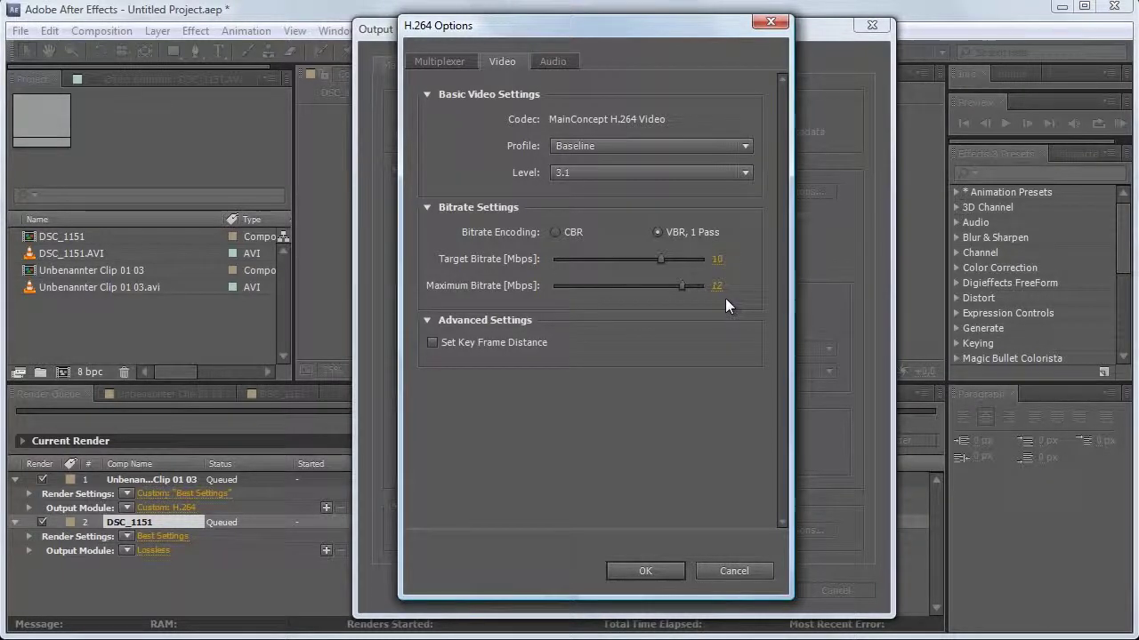
pyautogui.click(647, 570)
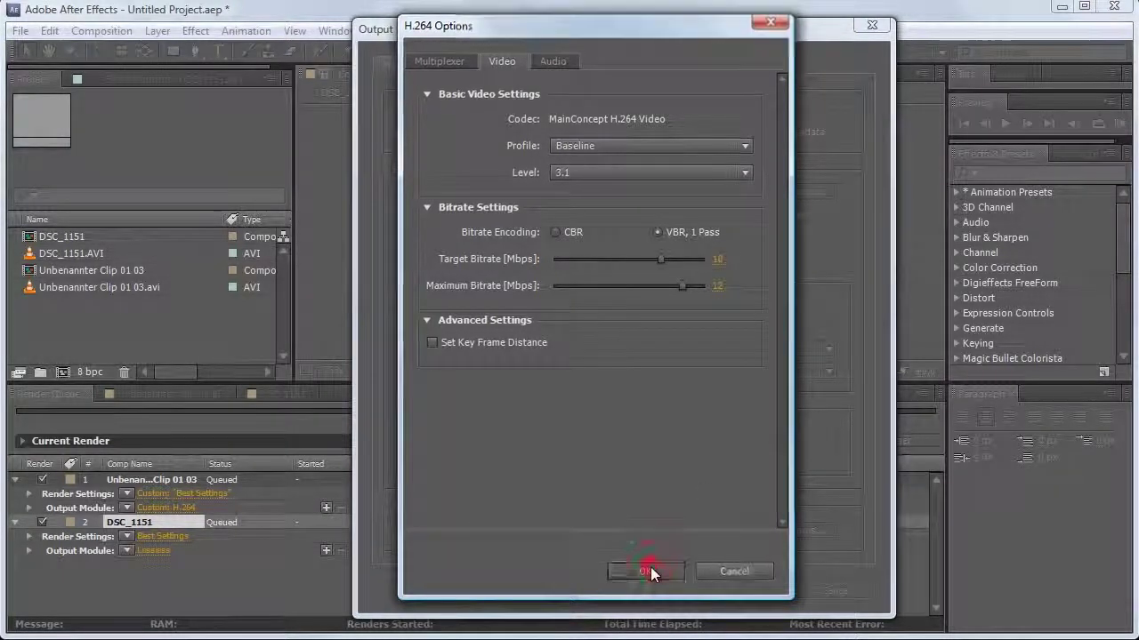
pyautogui.click(722, 590)
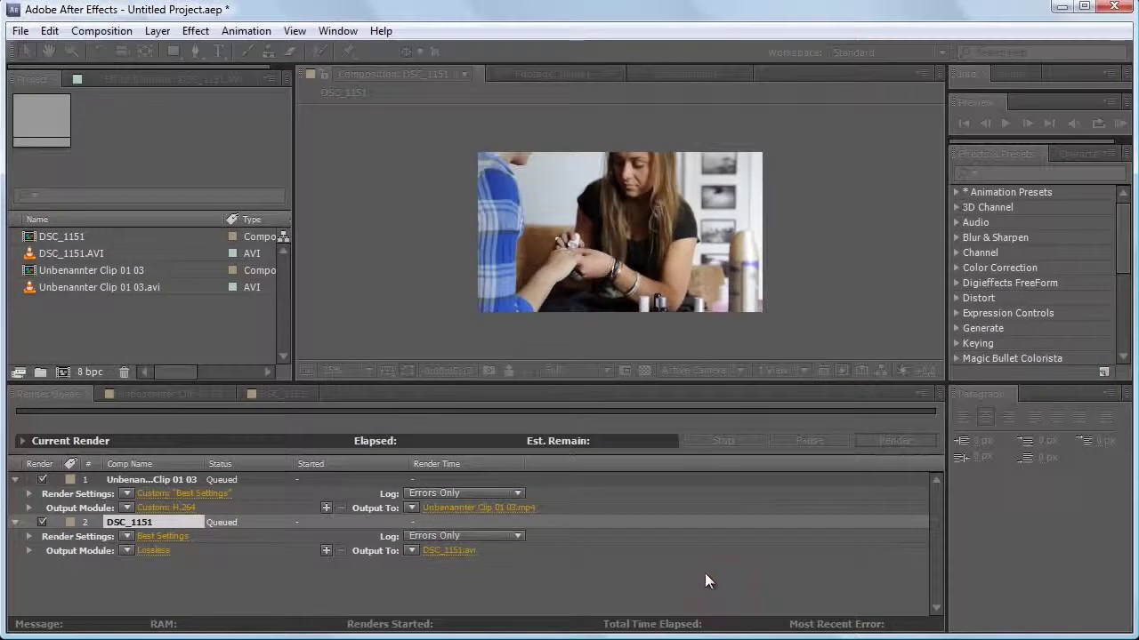
# Keep DSC_1151.mp4's save location unchanged and start rendering both queued compositions
pyautogui.click(171, 521)
pyautogui.click(448, 550)
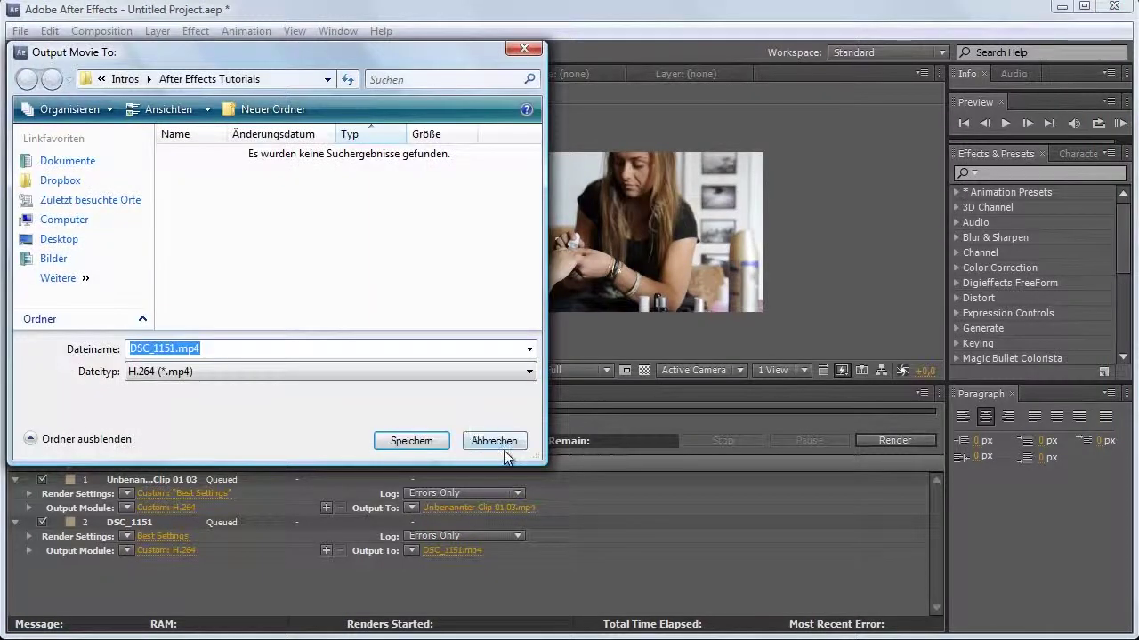
pyautogui.click(507, 438)
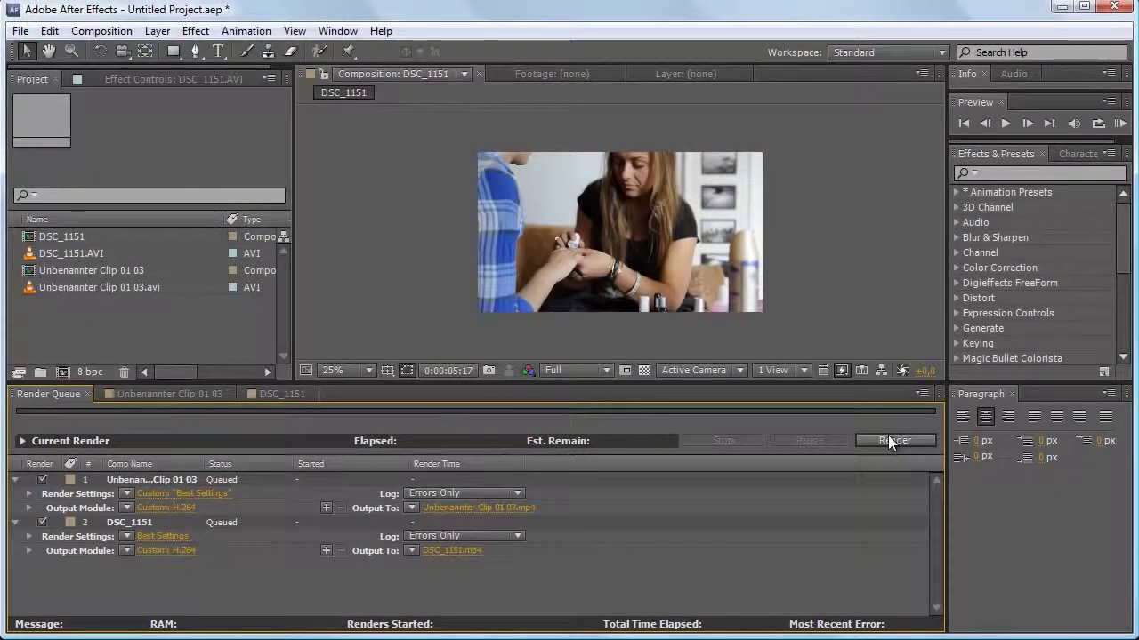
pyautogui.click(830, 419)
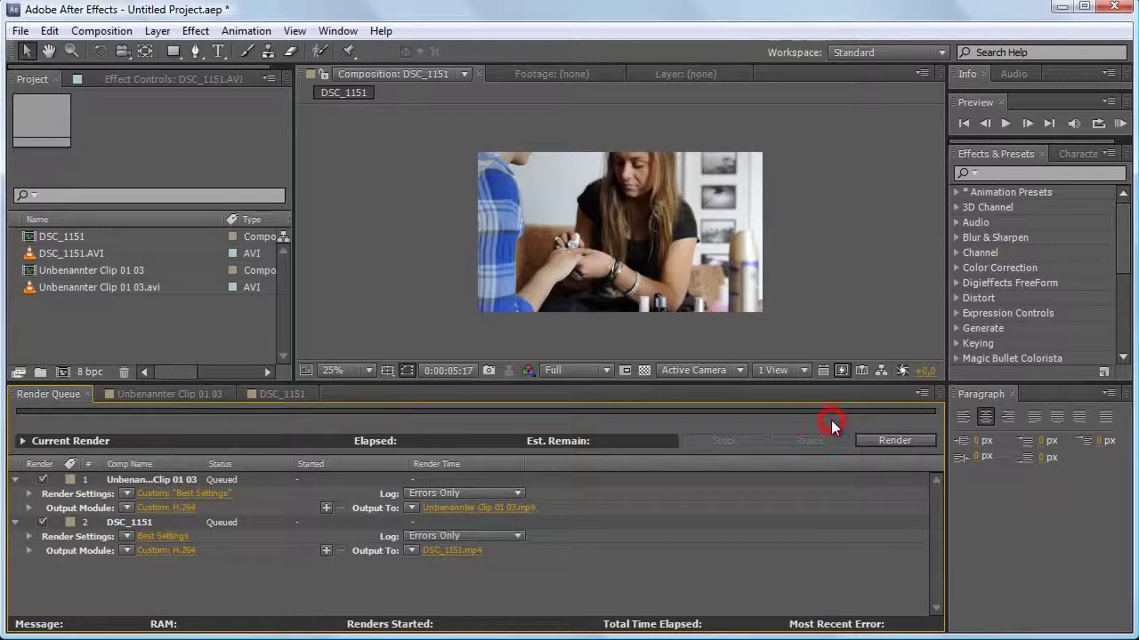